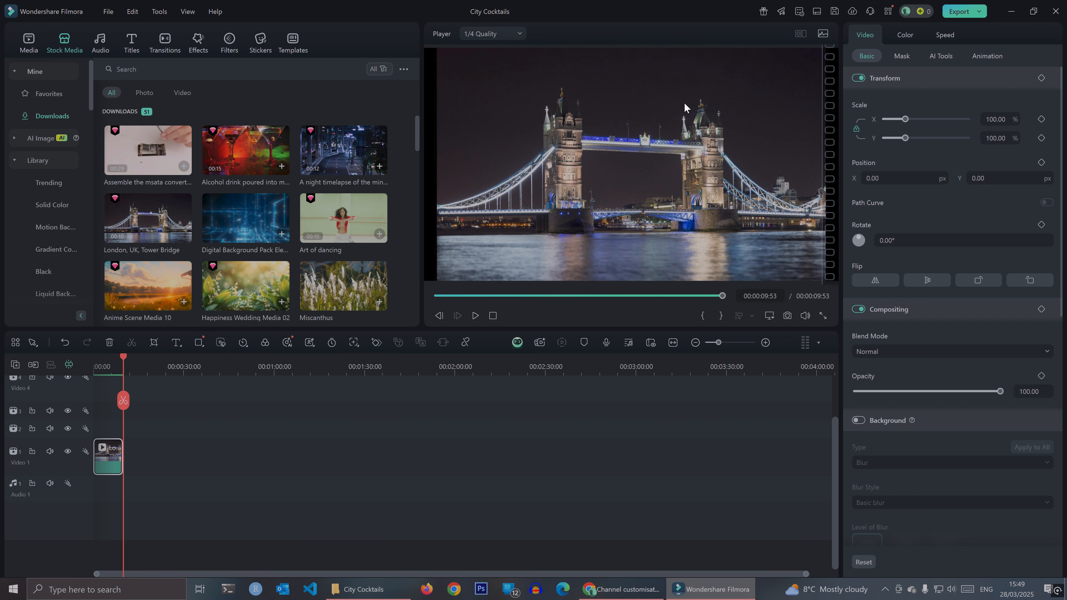
- Scale the Tower Bridge clip to 109% so it fills the frame
{"action": "left_click_drag", "start_coordinate": [124, 402], "coordinate": [111, 403]}
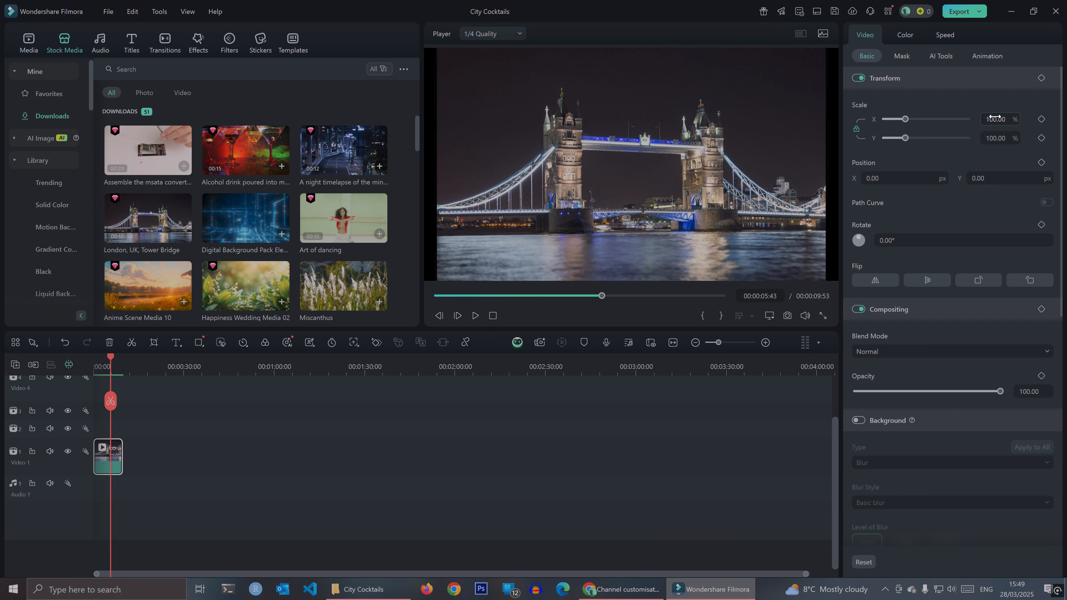
{"action": "mouse_move", "coordinate": [995, 117]}
{"action": "left_mouse_down"}
{"action": "mouse_move", "coordinate": [1005, 118]}
{"action": "mouse_move", "coordinate": [992, 115]}
{"action": "left_mouse_up"}
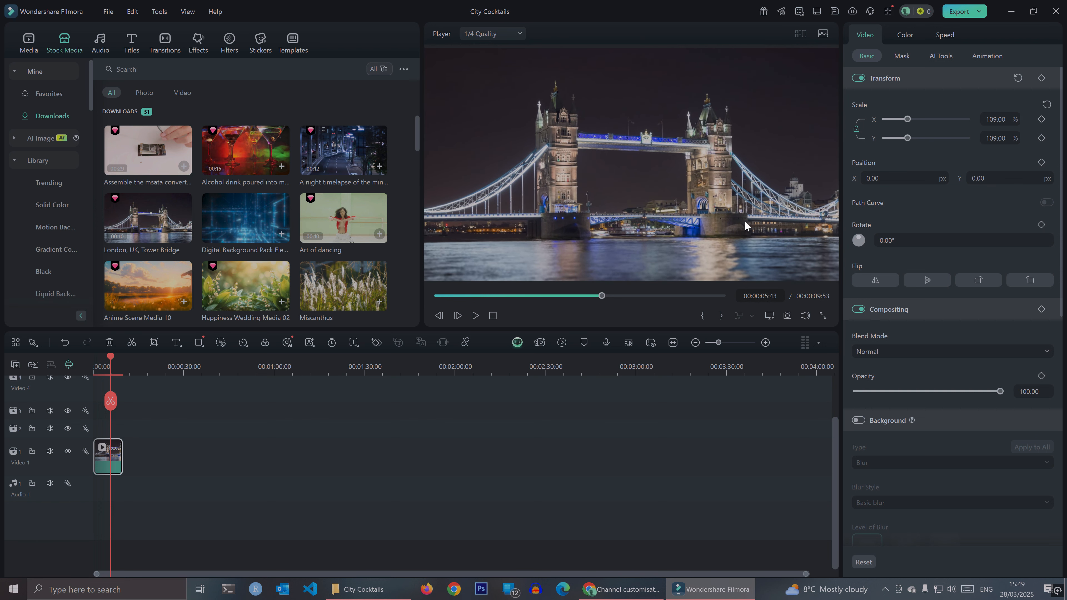
{"action": "left_click", "coordinate": [191, 457]}
{"action": "left_click", "coordinate": [104, 470]}
{"action": "left_click", "coordinate": [159, 475]}
{"action": "left_click_drag", "start_coordinate": [110, 402], "coordinate": [135, 411]}
{"action": "key", "text": "ctrl+v"}
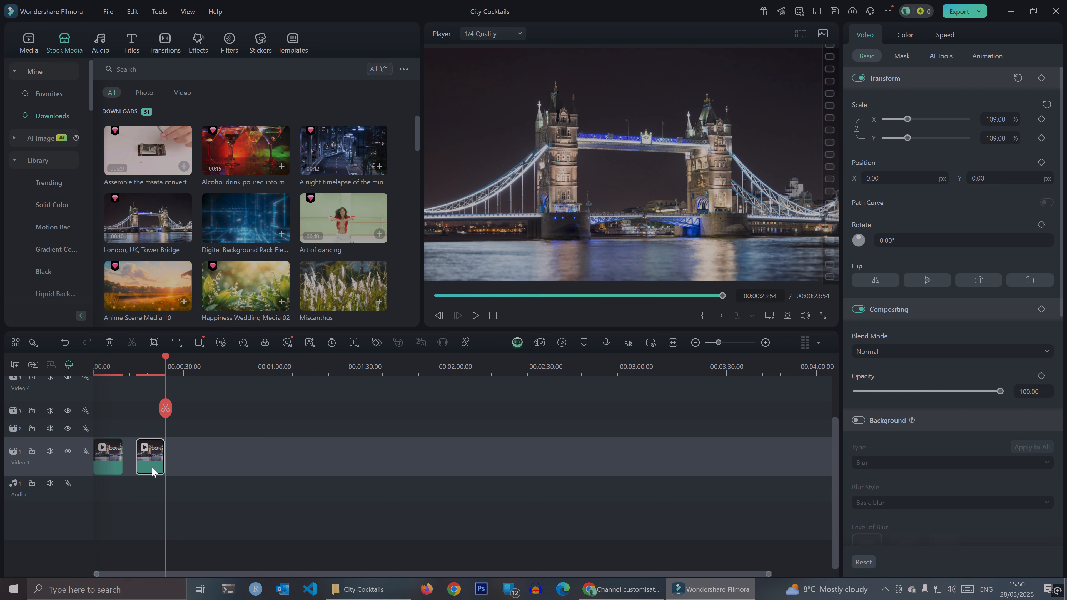
{"action": "key", "text": "Delete"}
- Copy the Tower Bridge clip and place the copy directly after the original on the Video 1 track
{"action": "left_click", "coordinate": [113, 467]}
{"action": "right_click", "coordinate": [113, 468]}
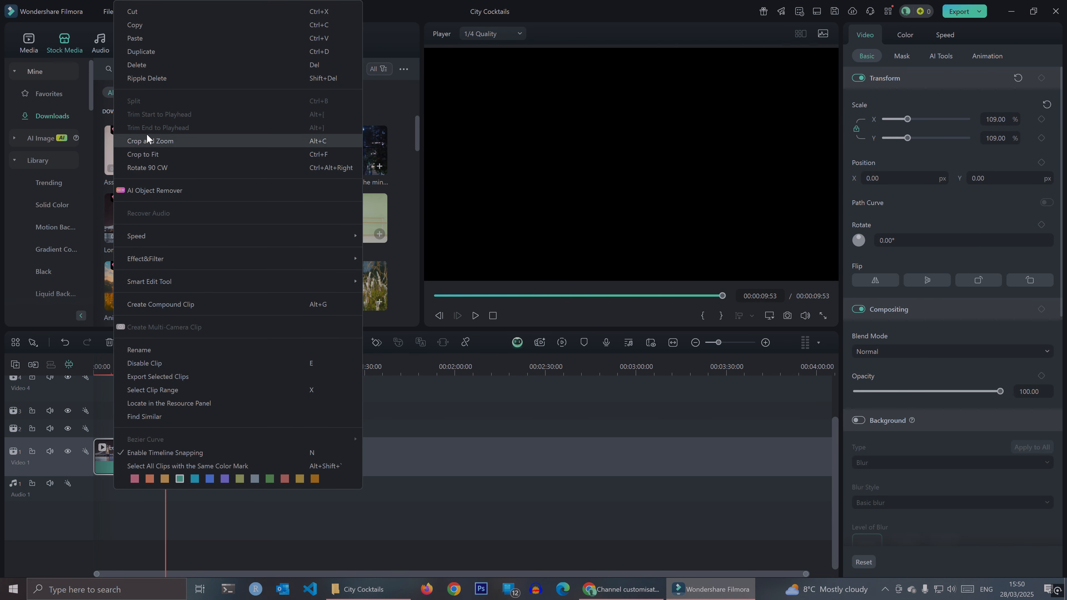
{"action": "left_click", "coordinate": [151, 26]}
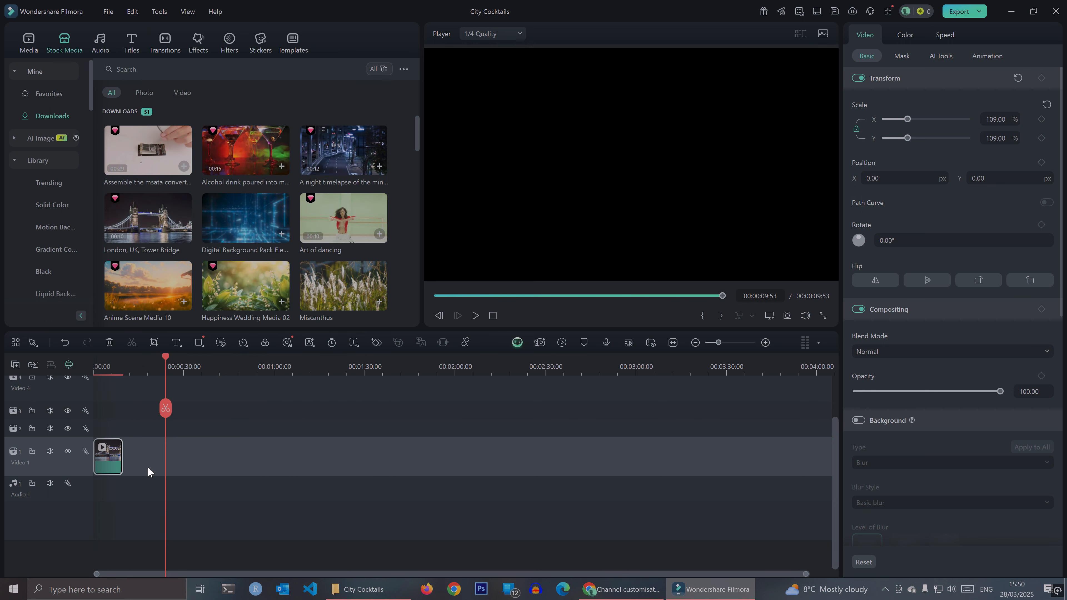
{"action": "left_click", "coordinate": [156, 452]}
{"action": "right_click", "coordinate": [155, 452]}
{"action": "left_click", "coordinate": [177, 462]}
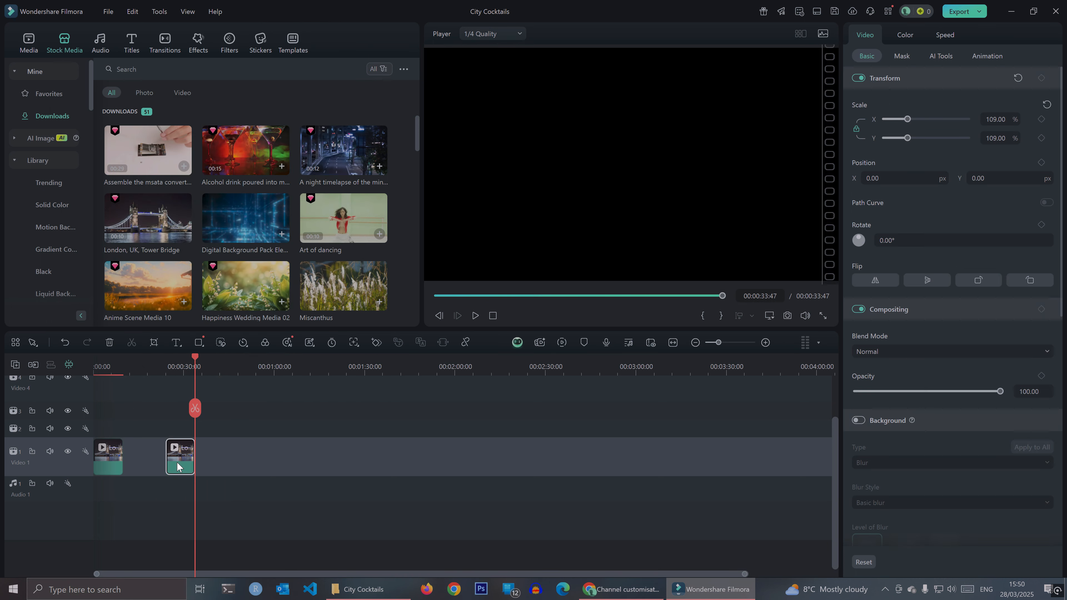
{"action": "left_click_drag", "start_coordinate": [168, 463], "coordinate": [136, 464]}
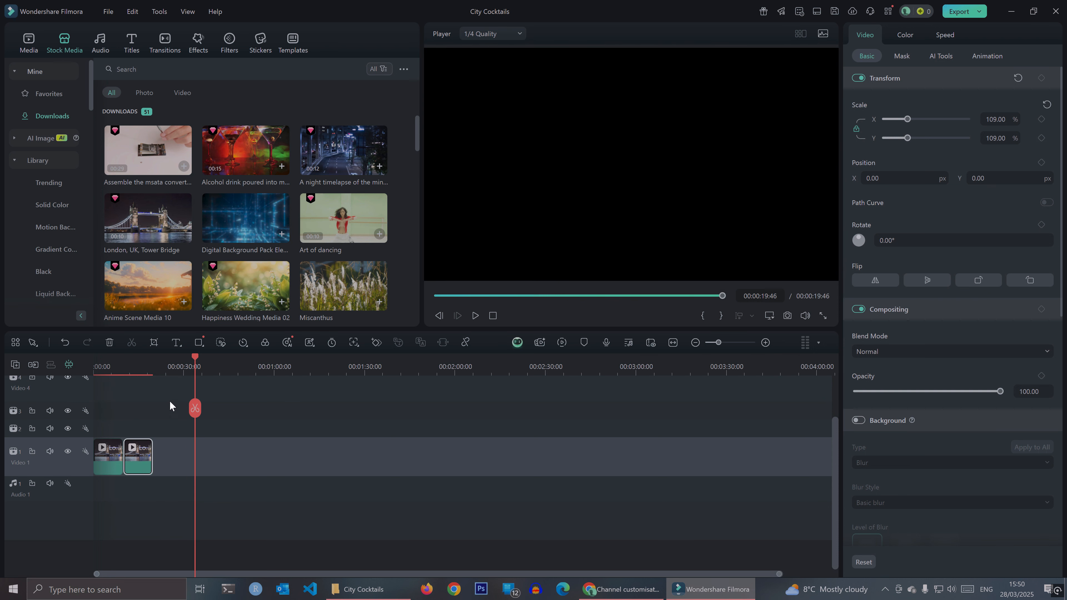
- Play back the join between the two bridge clips from about 00:00:07, and return the playhead to the start
{"action": "left_click_drag", "start_coordinate": [194, 415], "coordinate": [116, 436]}
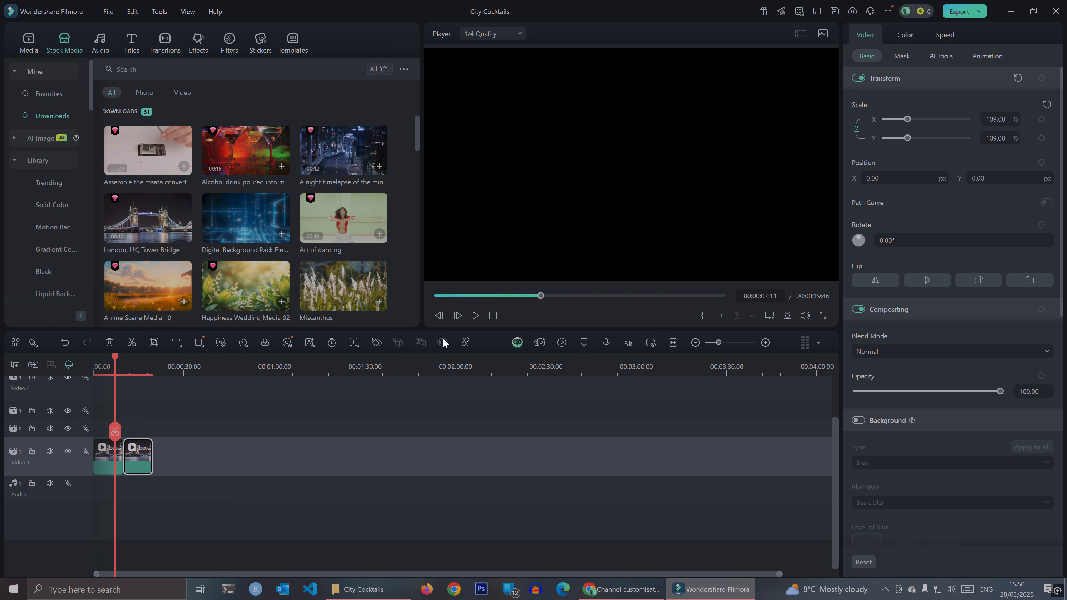
{"action": "left_click", "coordinate": [471, 318]}
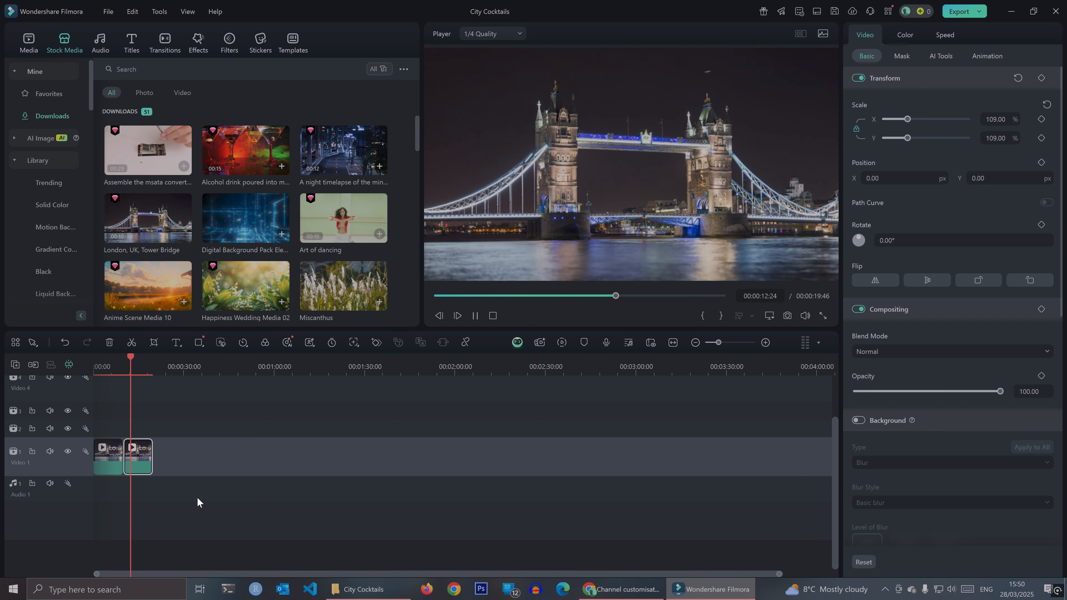
{"action": "left_click", "coordinate": [475, 315]}
{"action": "left_click_drag", "start_coordinate": [137, 432], "coordinate": [91, 442]}
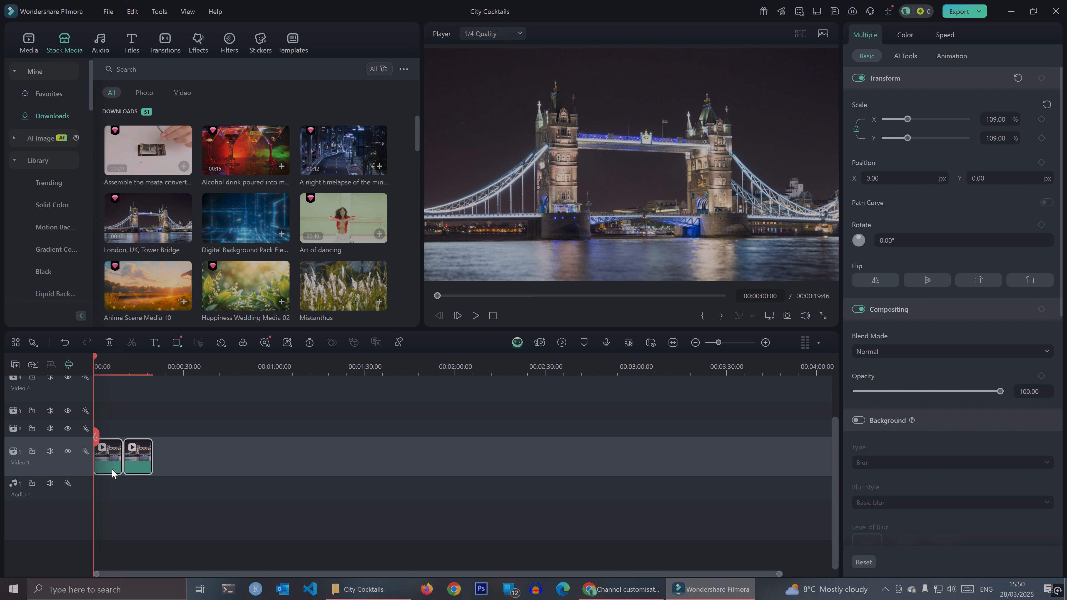
- Add the City Cocktails bass WAV file from the City Cocktails folder to the start of the Audio 1 track
{"action": "left_click", "coordinate": [188, 468]}
{"action": "left_click", "coordinate": [369, 589]}
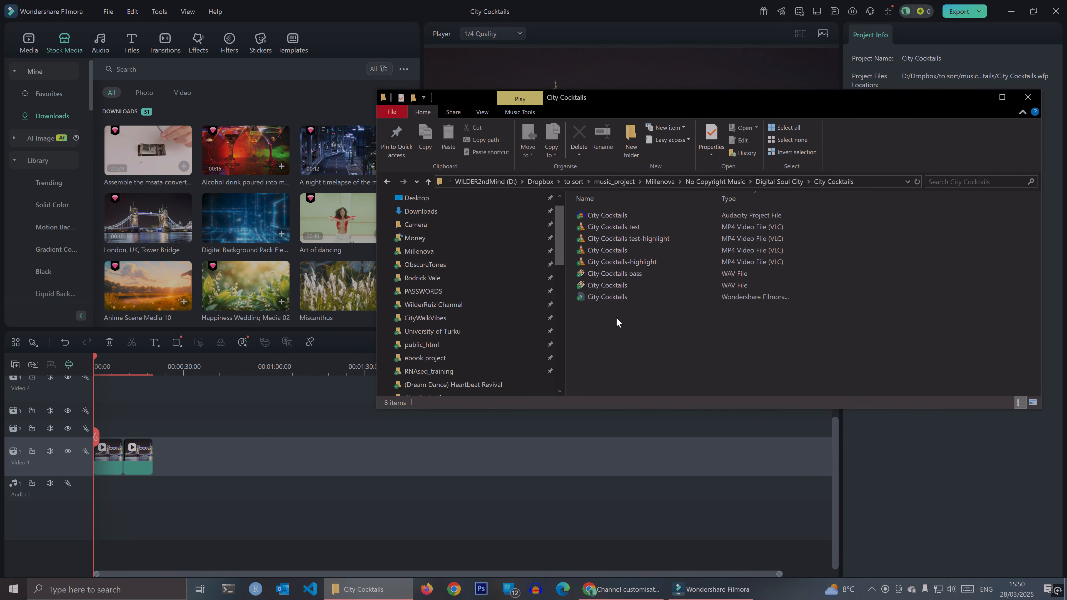
{"action": "left_click", "coordinate": [751, 197]}
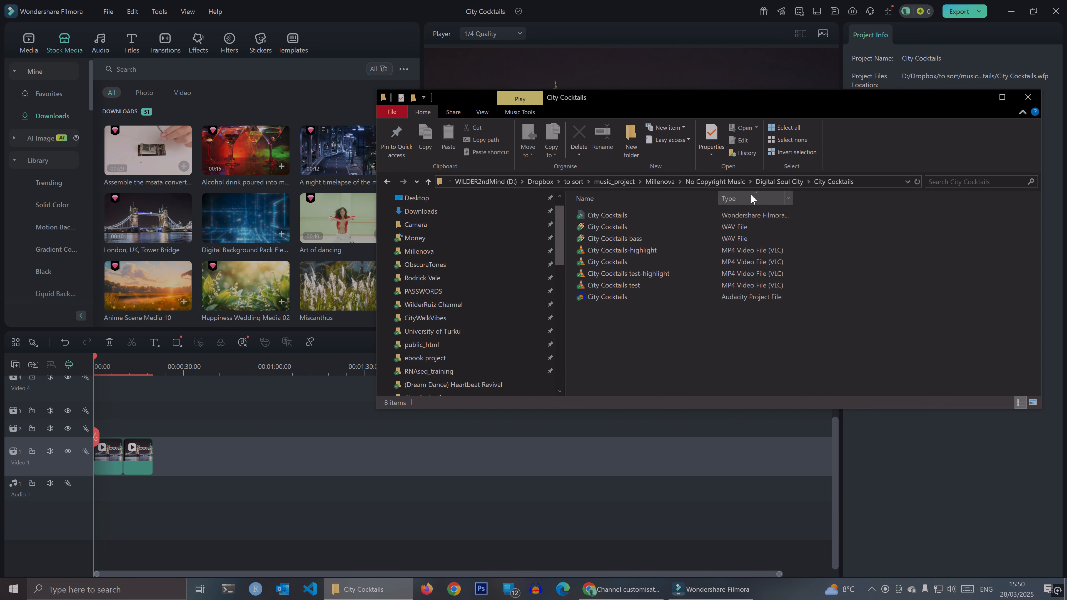
{"action": "left_click", "coordinate": [645, 239]}
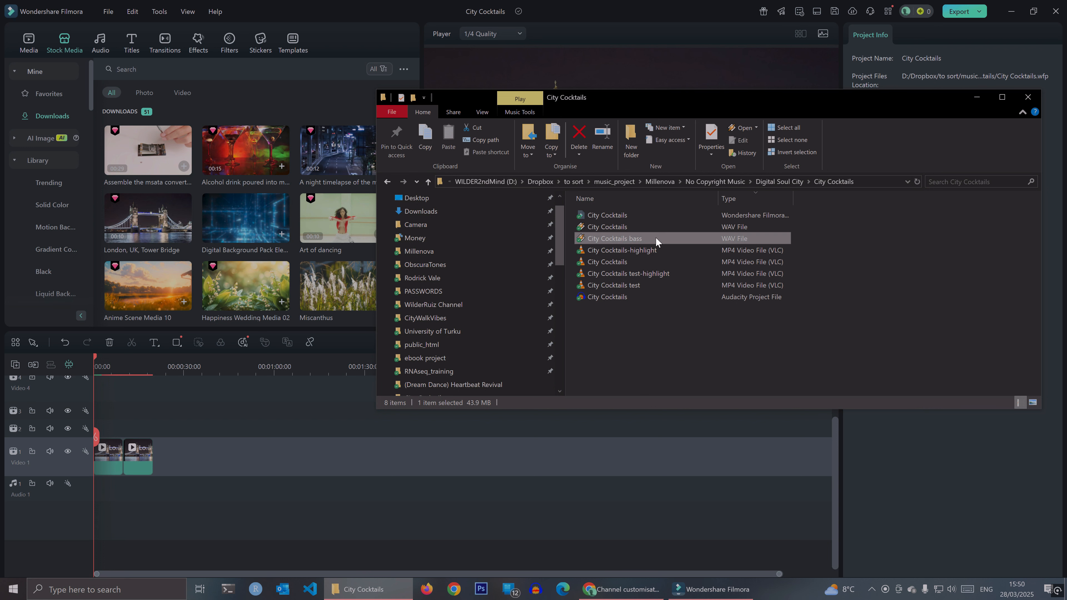
{"action": "left_click_drag", "start_coordinate": [655, 237], "coordinate": [97, 489]}
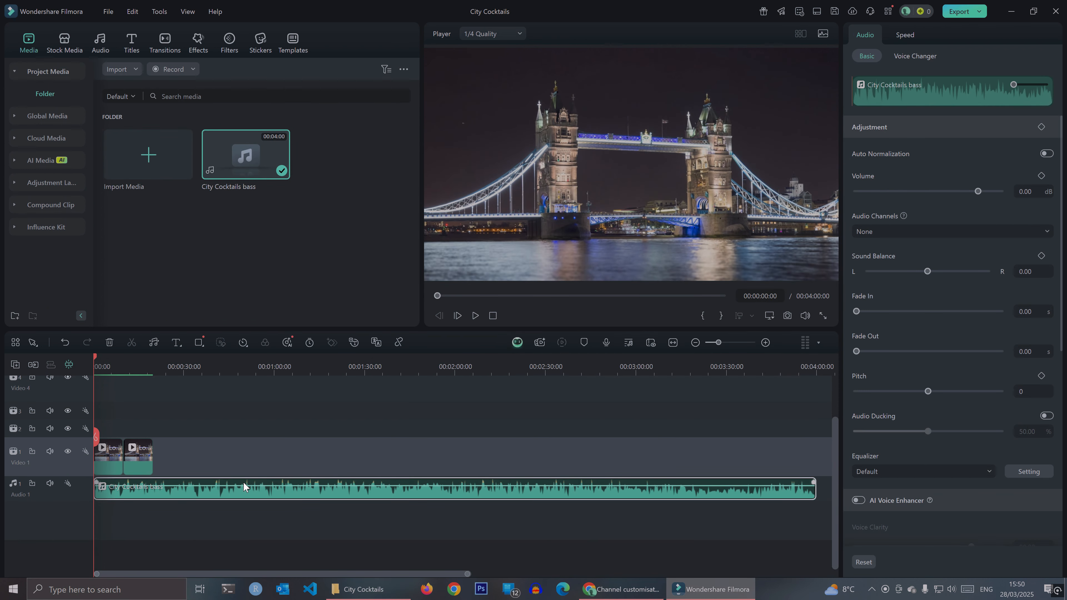
{"action": "left_click", "coordinate": [191, 461]}
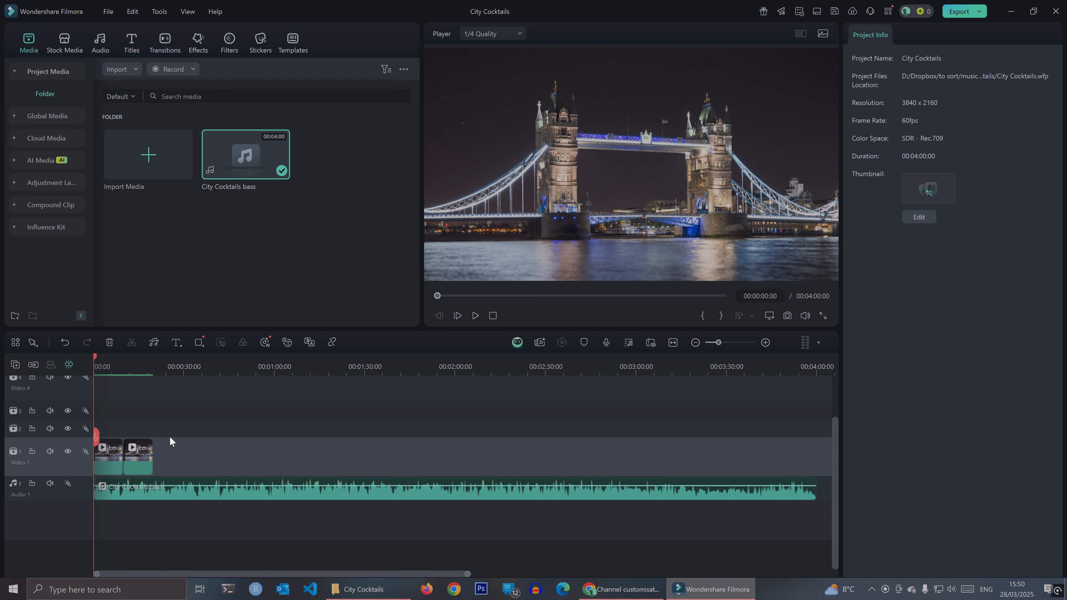
- Lock the Audio 1 track and place a copy of both bridge clips directly after the originals on Video 1
{"action": "left_click_drag", "start_coordinate": [190, 426], "coordinate": [116, 475]}
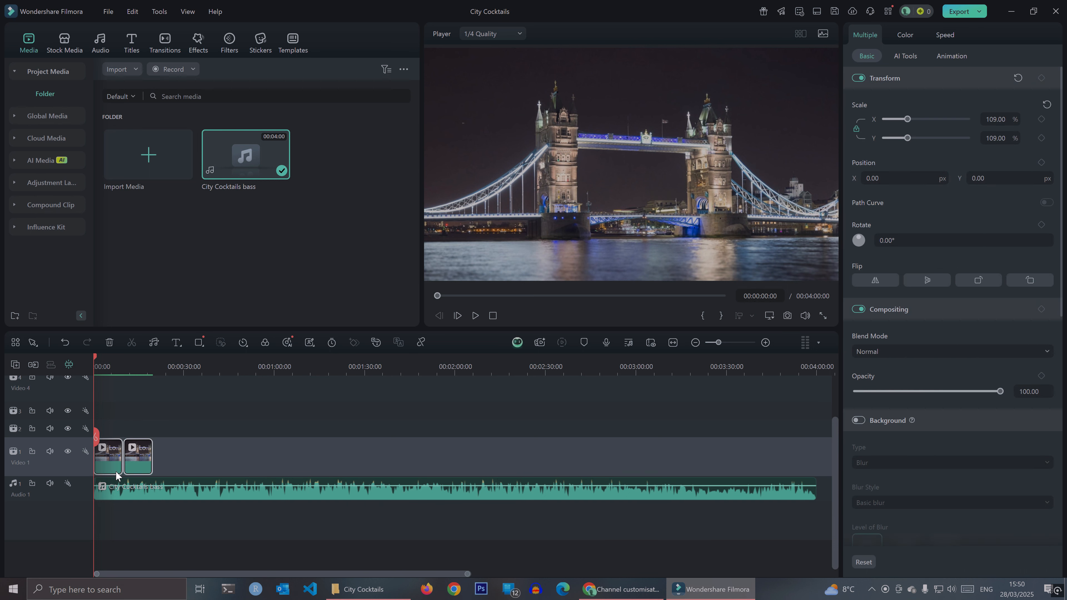
{"action": "right_click", "coordinate": [139, 468]}
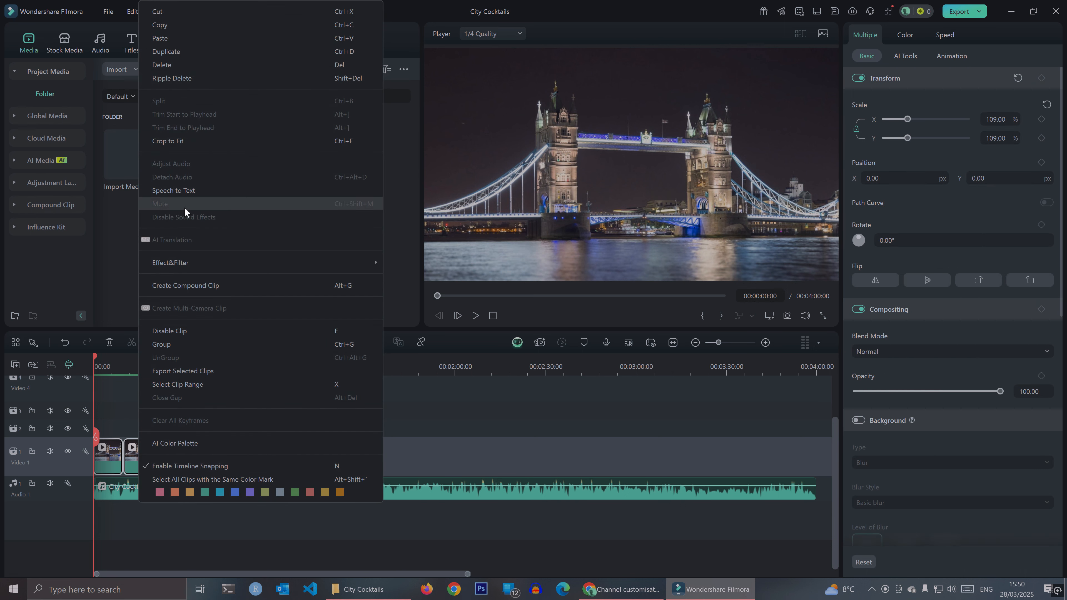
{"action": "left_click", "coordinate": [177, 27]}
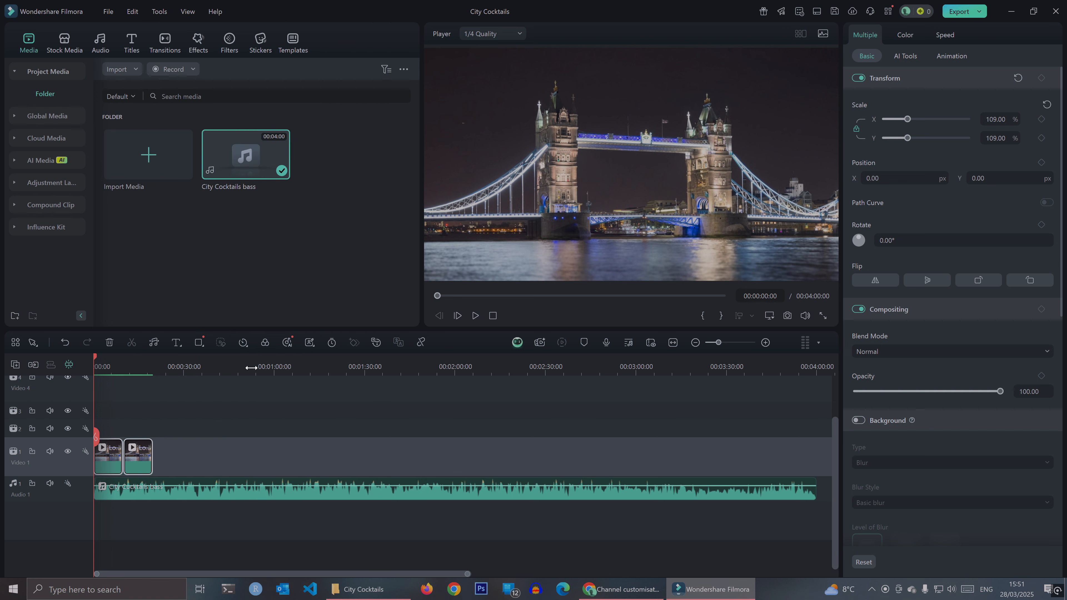
{"action": "left_click", "coordinate": [209, 448]}
{"action": "left_click_drag", "start_coordinate": [100, 442], "coordinate": [171, 440]}
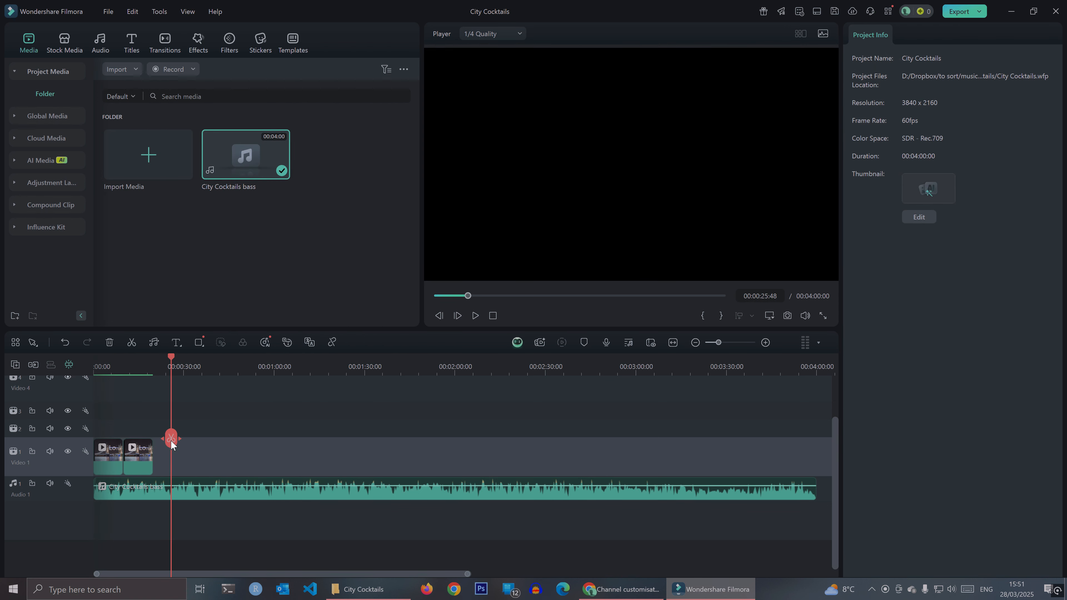
{"action": "left_click", "coordinate": [33, 483]}
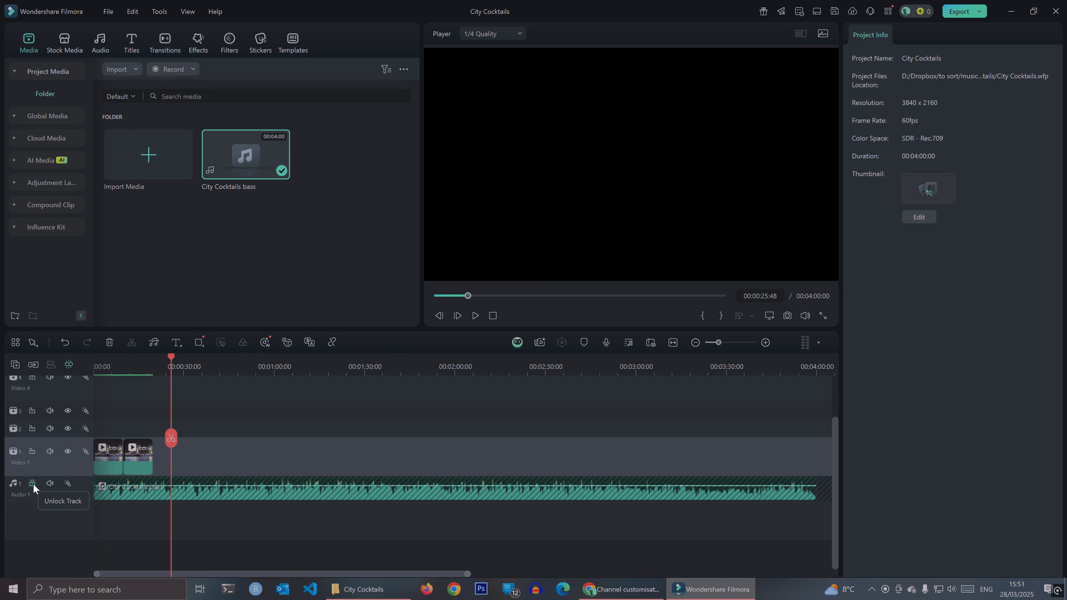
{"action": "key", "text": "ctrl+v"}
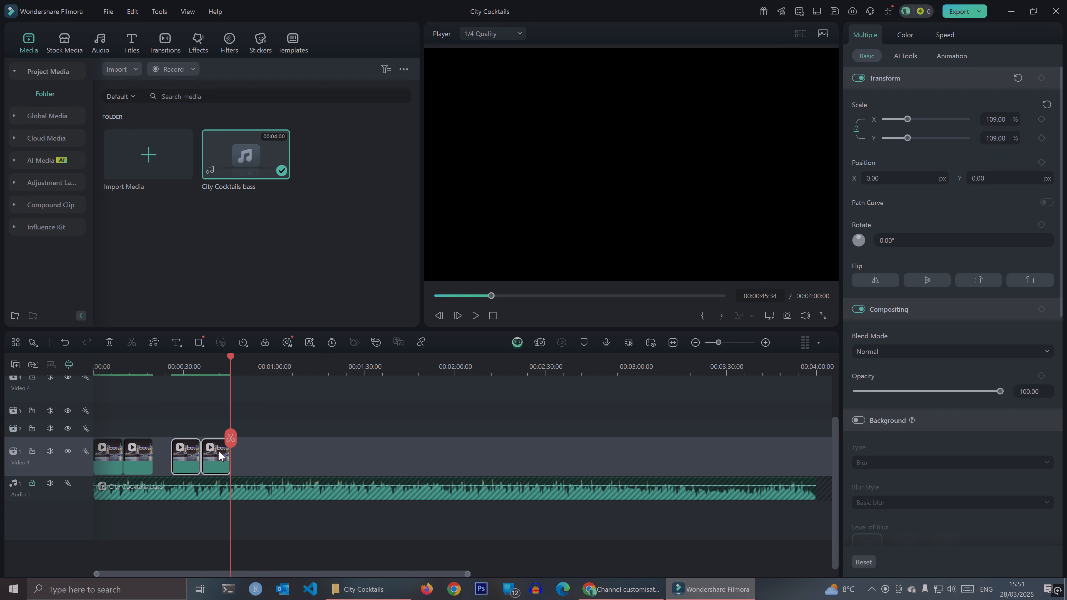
{"action": "left_click_drag", "start_coordinate": [186, 467], "coordinate": [174, 467]}
- Copy all four bridge clips and place the copies directly after the fourth clip on Video 1
{"action": "left_click_drag", "start_coordinate": [258, 419], "coordinate": [106, 463]}
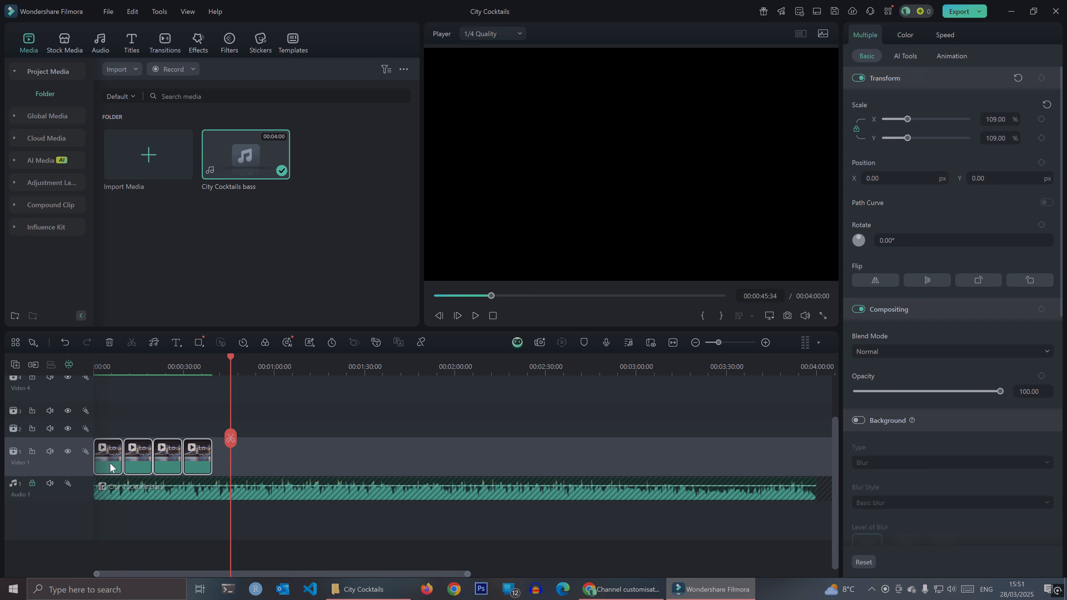
{"action": "key", "text": "ctrl+v"}
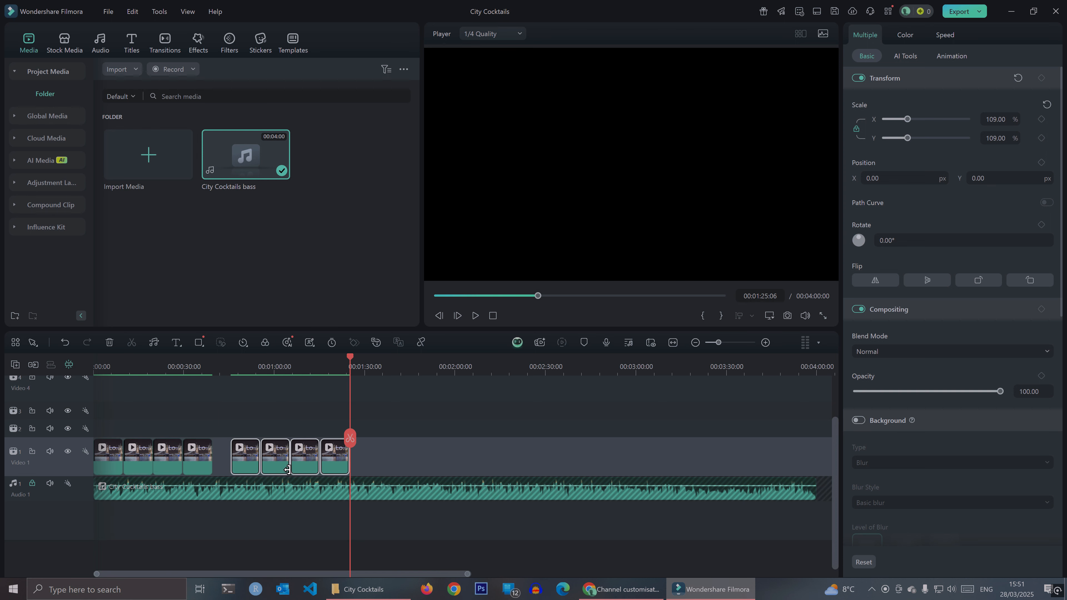
{"action": "key", "text": "ctrl+z"}
{"action": "right_click", "coordinate": [271, 466]}
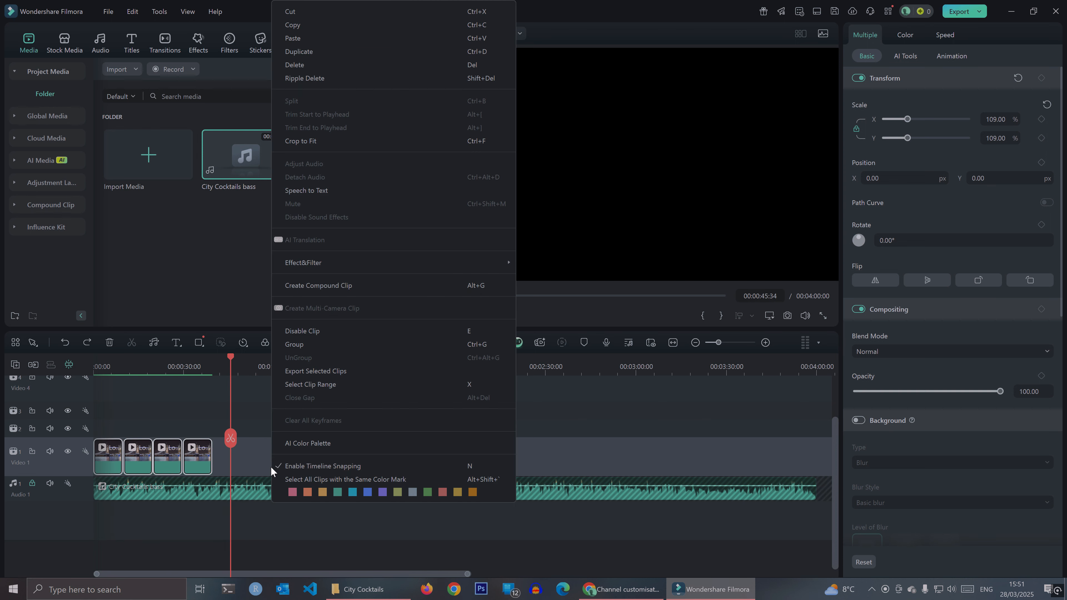
{"action": "left_click", "coordinate": [314, 39]}
{"action": "right_click", "coordinate": [254, 469]}
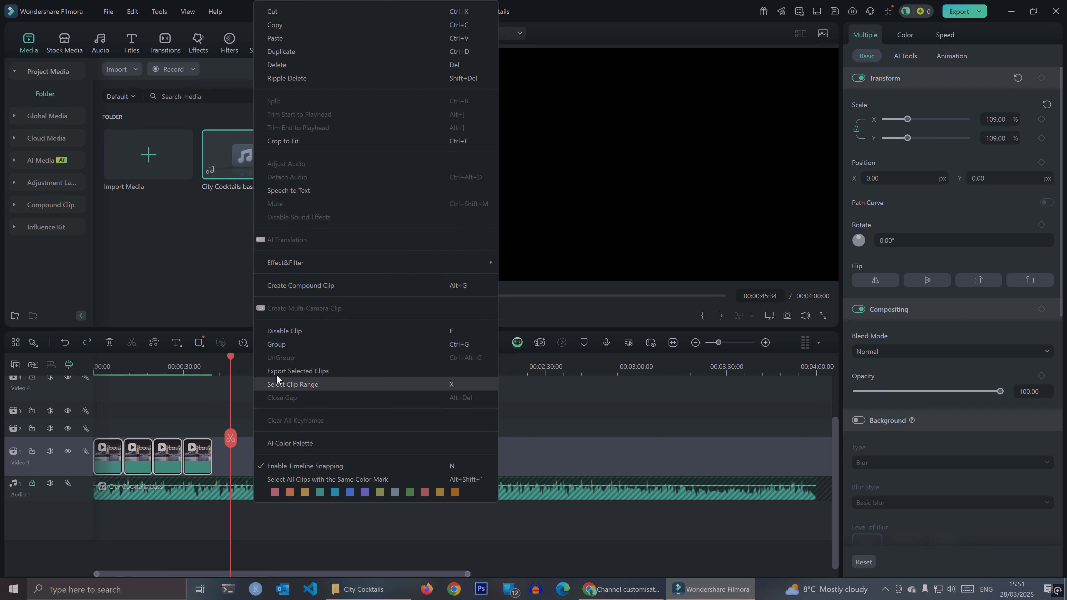
{"action": "left_click", "coordinate": [295, 43]}
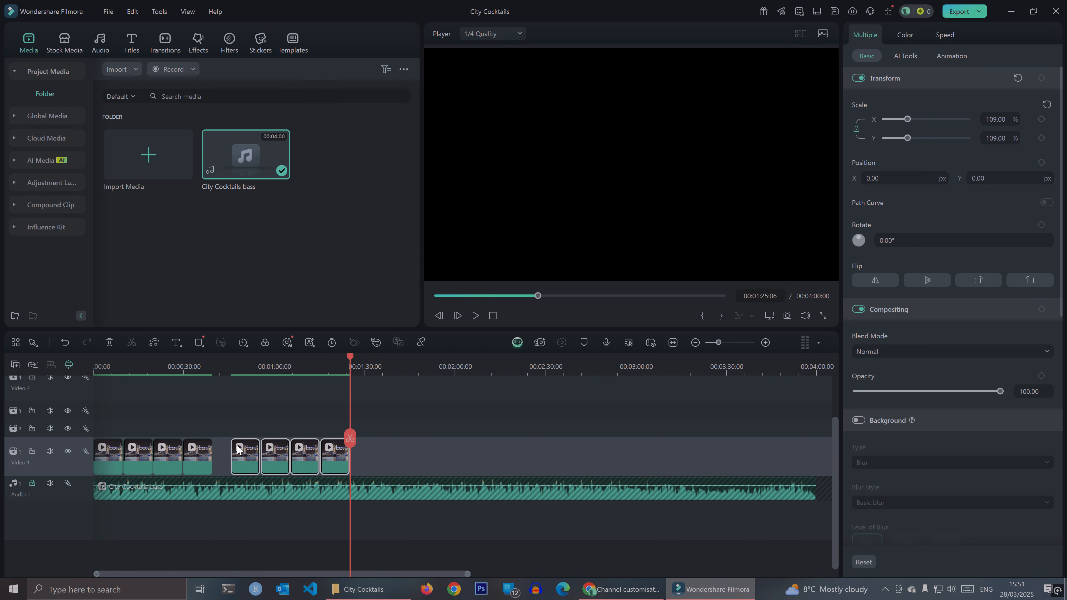
{"action": "left_click_drag", "start_coordinate": [241, 469], "coordinate": [223, 469]}
{"action": "left_click", "coordinate": [452, 450]}
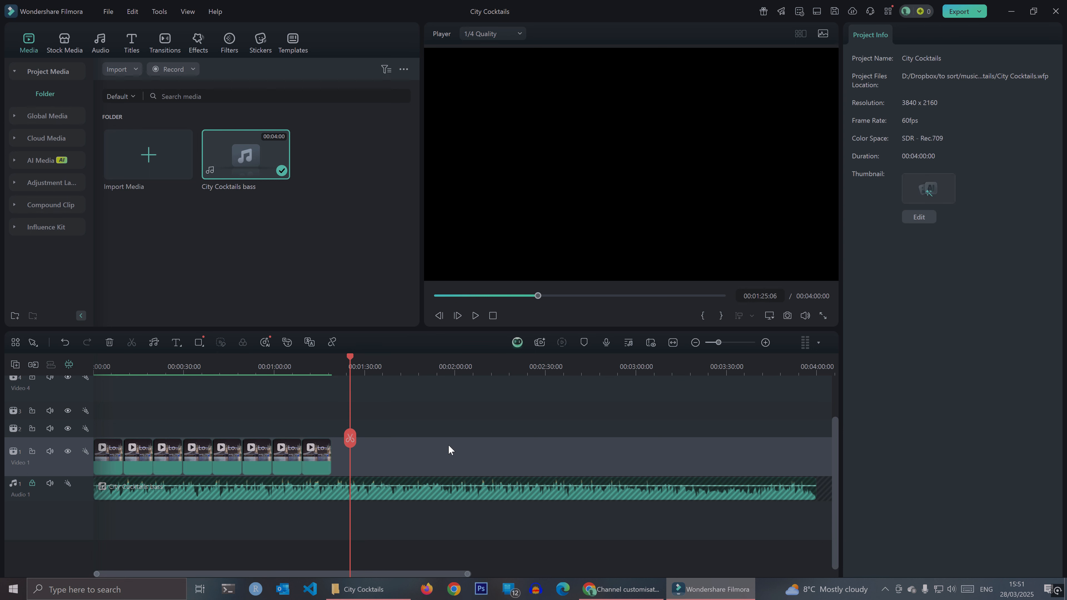
- Copy all eight bridge clips and place the copies directly after the eighth clip on Video 1
{"action": "left_click_drag", "start_coordinate": [430, 410], "coordinate": [106, 460]}
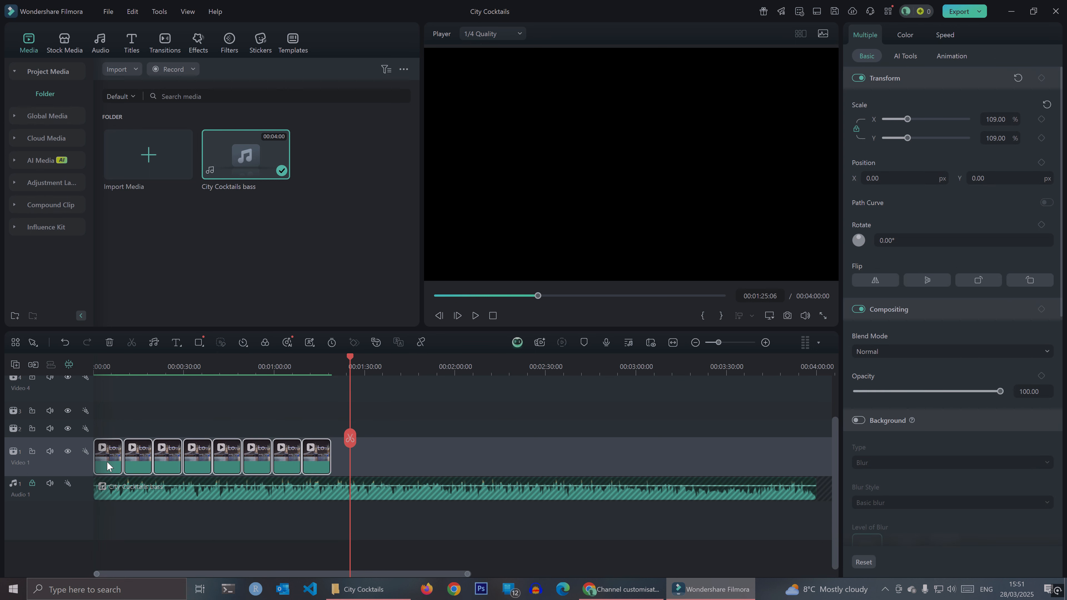
{"action": "right_click", "coordinate": [107, 461]}
{"action": "left_click", "coordinate": [146, 27]}
{"action": "right_click", "coordinate": [431, 463]}
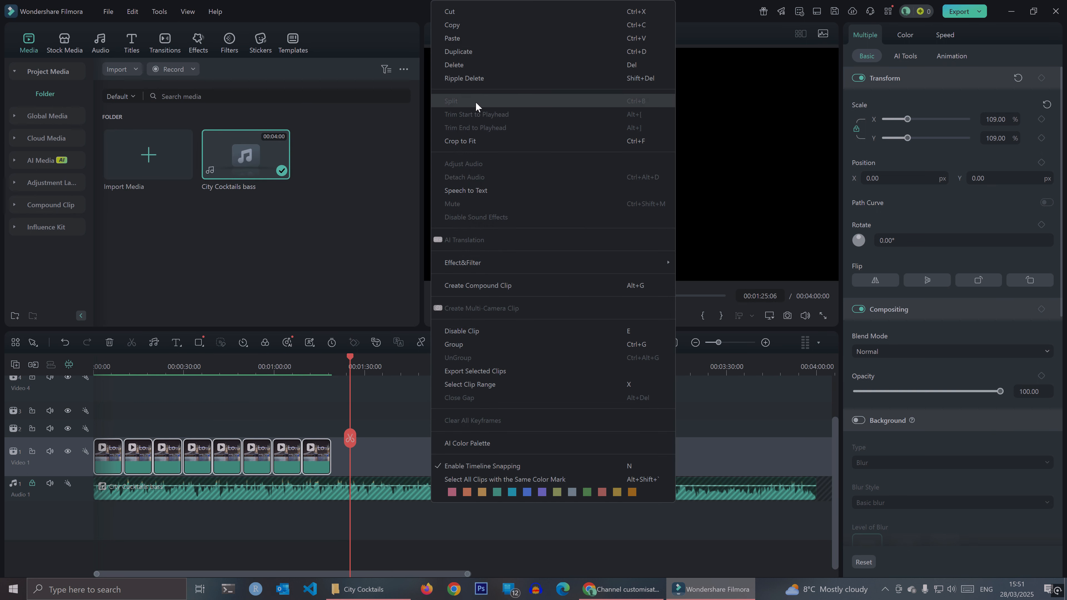
{"action": "left_click", "coordinate": [469, 41]}
{"action": "left_click_drag", "start_coordinate": [365, 470], "coordinate": [346, 469]}
- Copy the last eight bridge clips and place the copies directly after the sixteenth clip on Video 1
{"action": "left_click_drag", "start_coordinate": [654, 417], "coordinate": [339, 465]}
{"action": "right_click", "coordinate": [339, 465]}
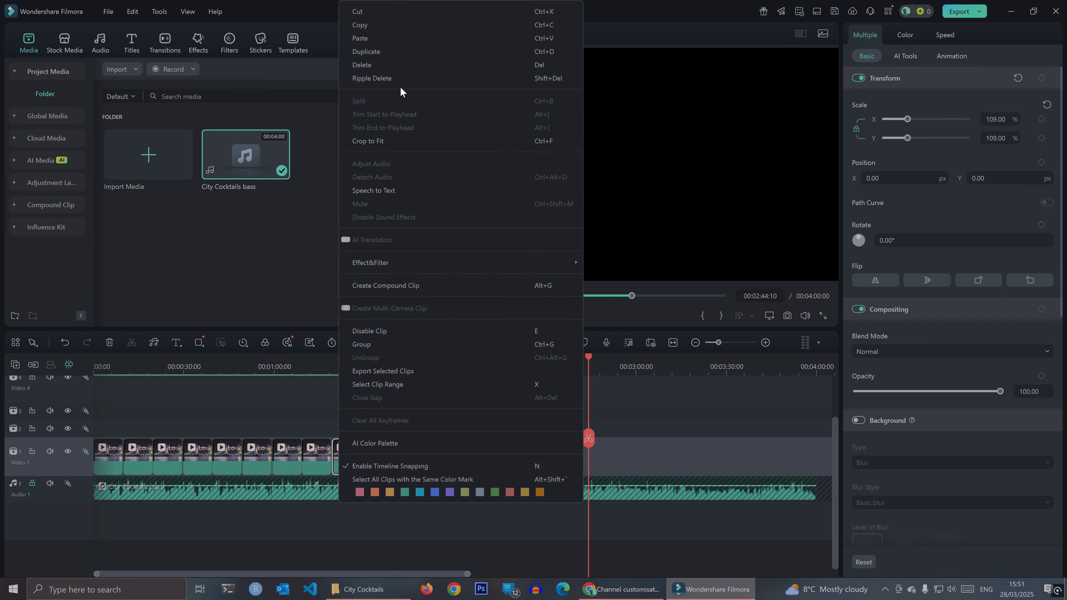
{"action": "left_click", "coordinate": [386, 27]}
{"action": "right_click", "coordinate": [640, 442]}
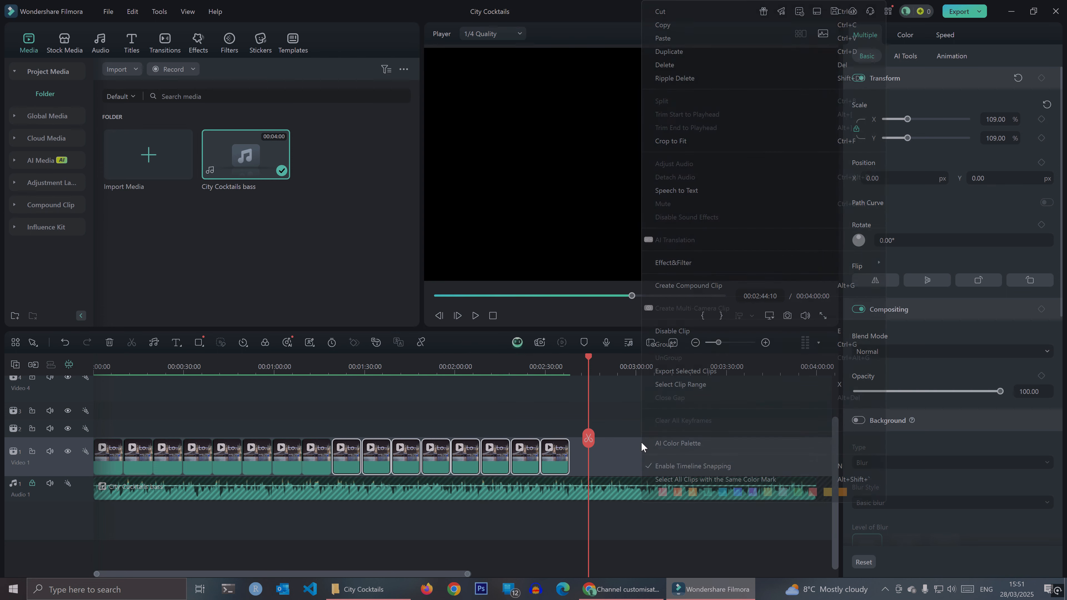
{"action": "left_click", "coordinate": [667, 42]}
{"action": "left_click_drag", "start_coordinate": [606, 461], "coordinate": [578, 469]}
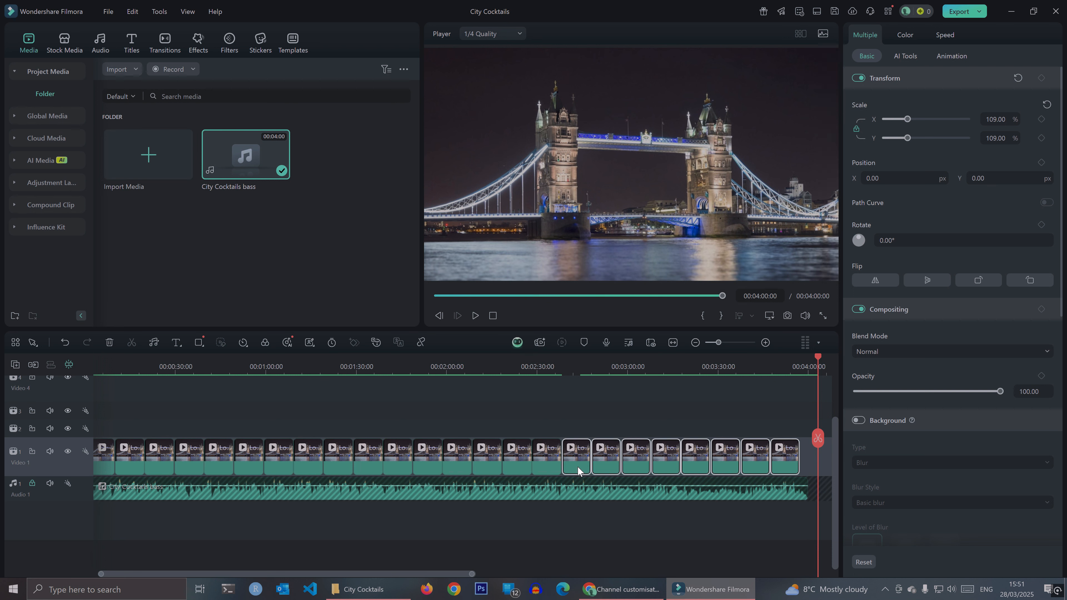
- Select only the last bridge clip on Video 1, near the end of the audio, and copy it
{"action": "left_click_drag", "start_coordinate": [432, 574], "coordinate": [578, 580]}
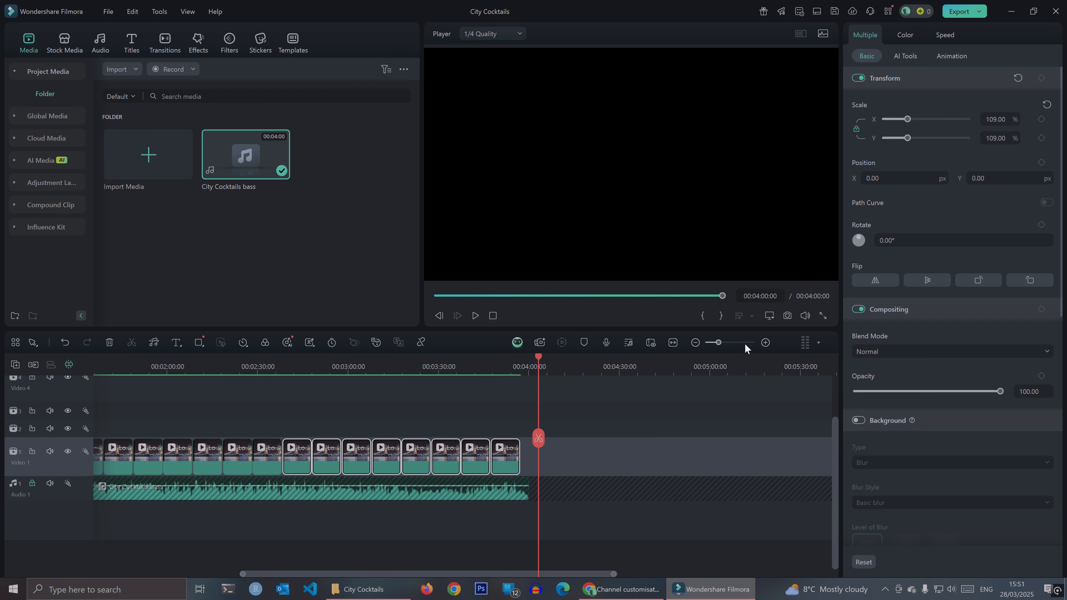
{"action": "left_click", "coordinate": [766, 342]}
{"action": "left_click", "coordinate": [766, 343]}
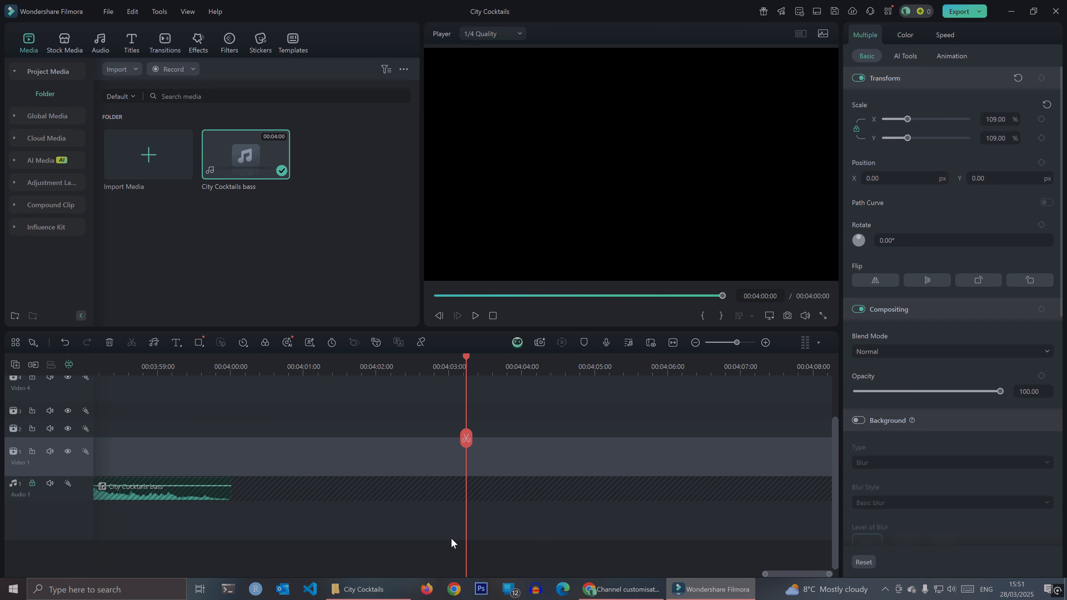
{"action": "scroll", "coordinate": [777, 575], "scroll_direction": "left", "scroll_amount": 6}
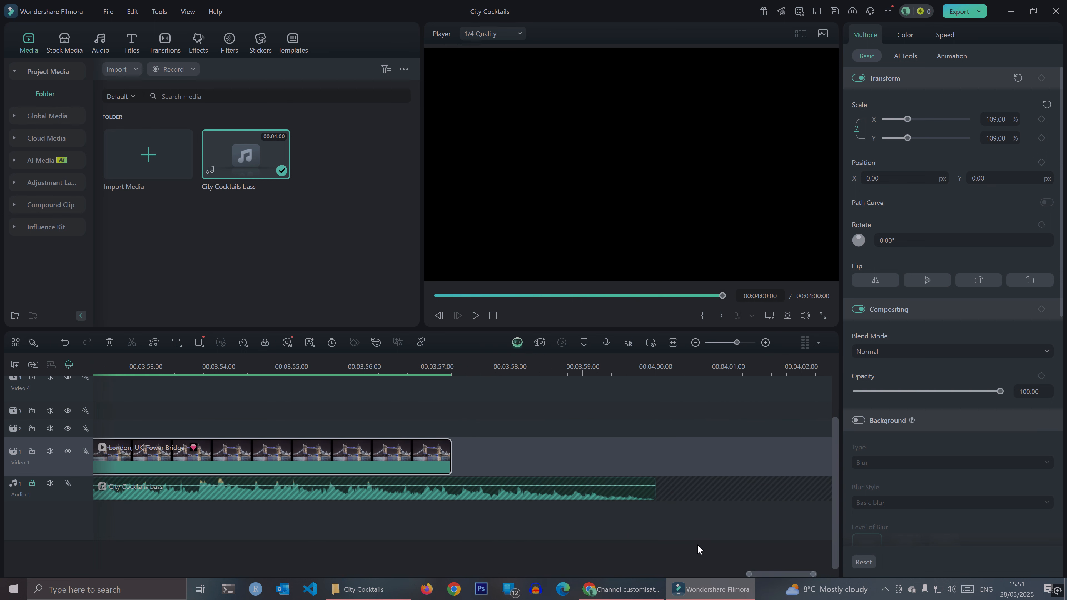
{"action": "left_click", "coordinate": [515, 439]}
{"action": "left_click", "coordinate": [406, 461]}
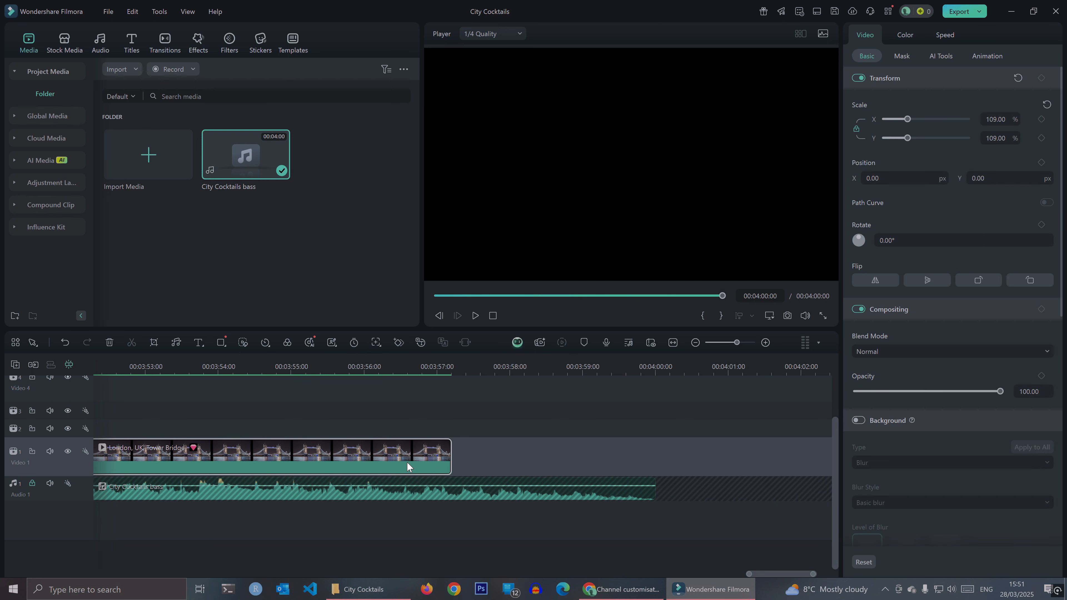
{"action": "right_click", "coordinate": [441, 455]}
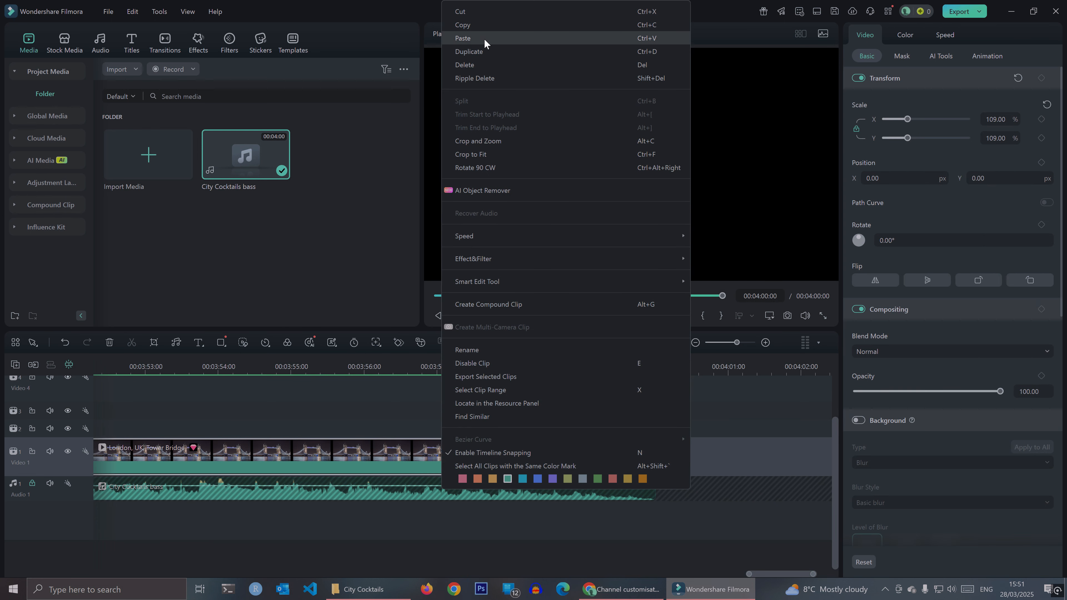
{"action": "left_click", "coordinate": [484, 24]}
- Paste the copied bridge clip after the last clip on Video 1 and move it flush against that clip's end
{"action": "left_click", "coordinate": [529, 449]}
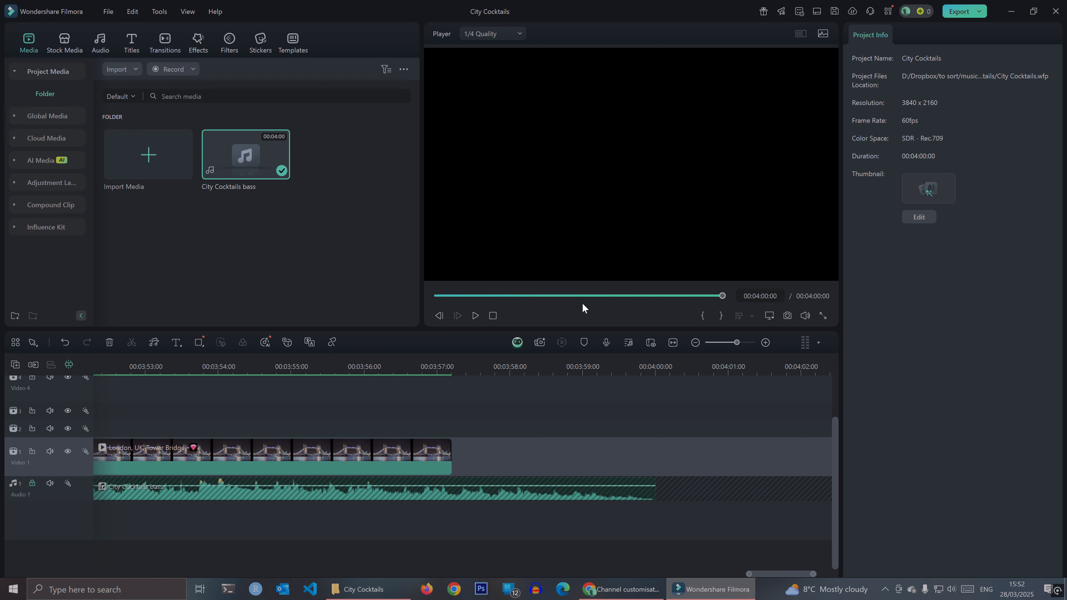
{"action": "left_click_drag", "start_coordinate": [710, 296], "coordinate": [718, 296]}
{"action": "left_click_drag", "start_coordinate": [457, 439], "coordinate": [465, 444]}
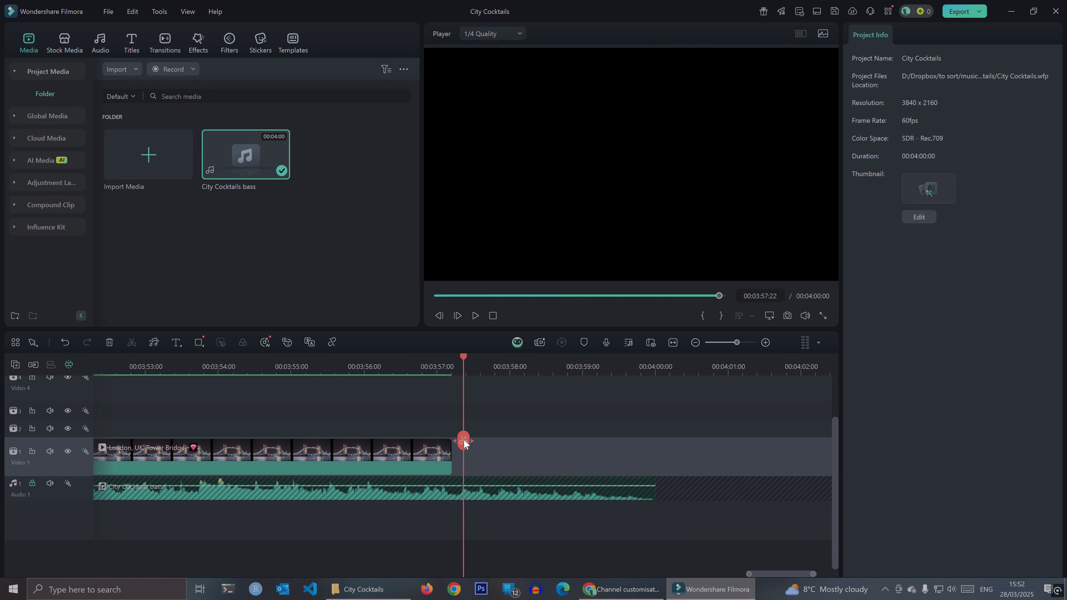
{"action": "right_click", "coordinate": [510, 461]}
{"action": "left_click", "coordinate": [541, 335]}
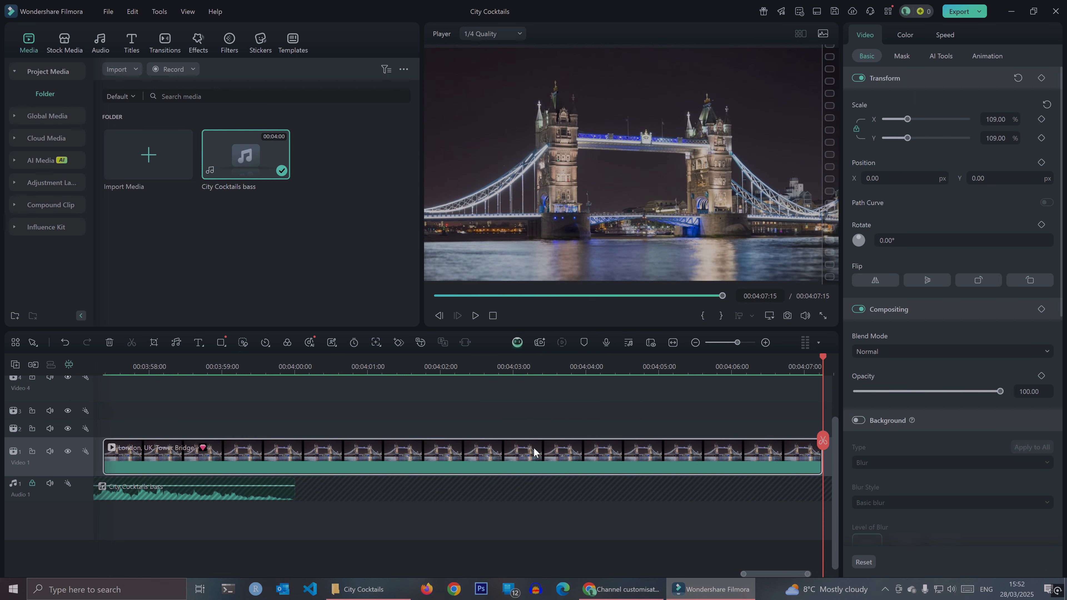
{"action": "left_click_drag", "start_coordinate": [753, 572], "coordinate": [736, 574]}
{"action": "left_click_drag", "start_coordinate": [567, 468], "coordinate": [562, 471]}
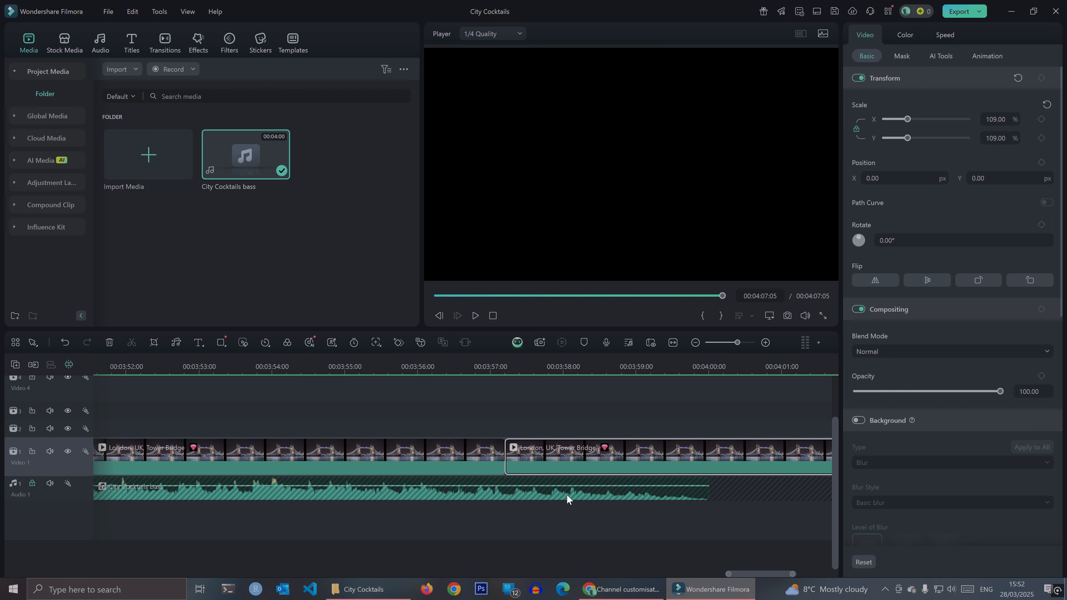
- Split the last bridge clip at 00:04:00:00, where the audio ends, and delete the excess part
{"action": "left_click_drag", "start_coordinate": [722, 296], "coordinate": [713, 296]}
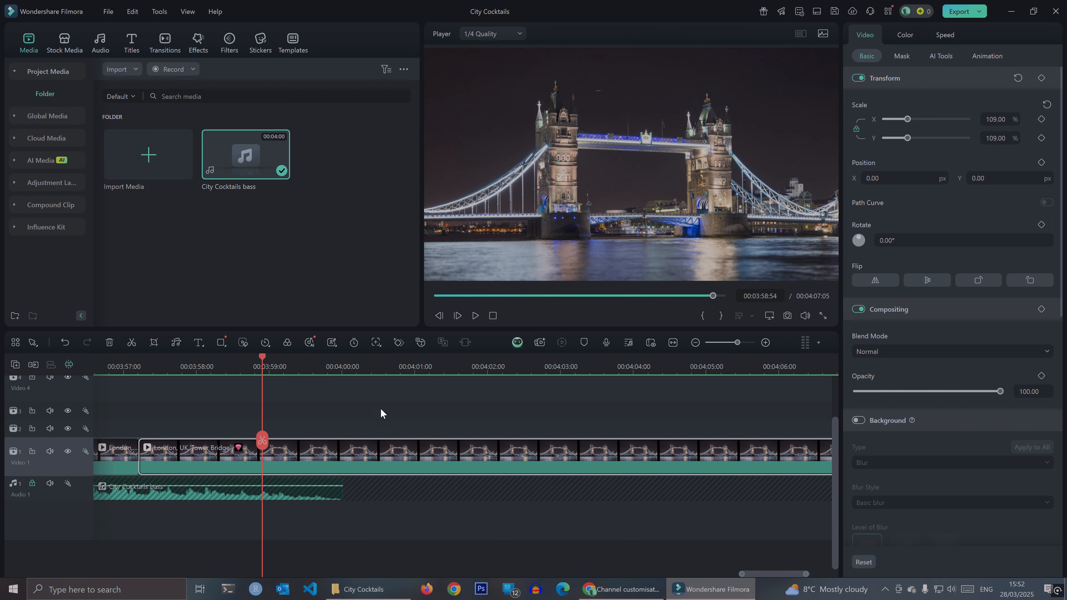
{"action": "left_click_drag", "start_coordinate": [262, 444], "coordinate": [343, 458]}
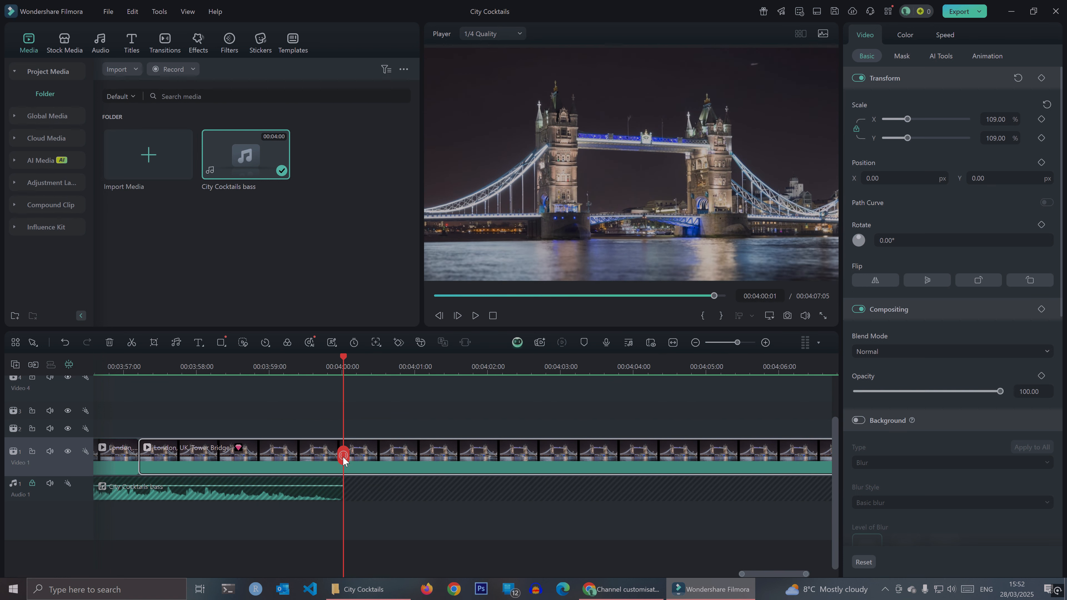
{"action": "left_click", "coordinate": [765, 342]}
{"action": "left_click_drag", "start_coordinate": [467, 457], "coordinate": [462, 459]}
{"action": "left_click", "coordinate": [462, 457]}
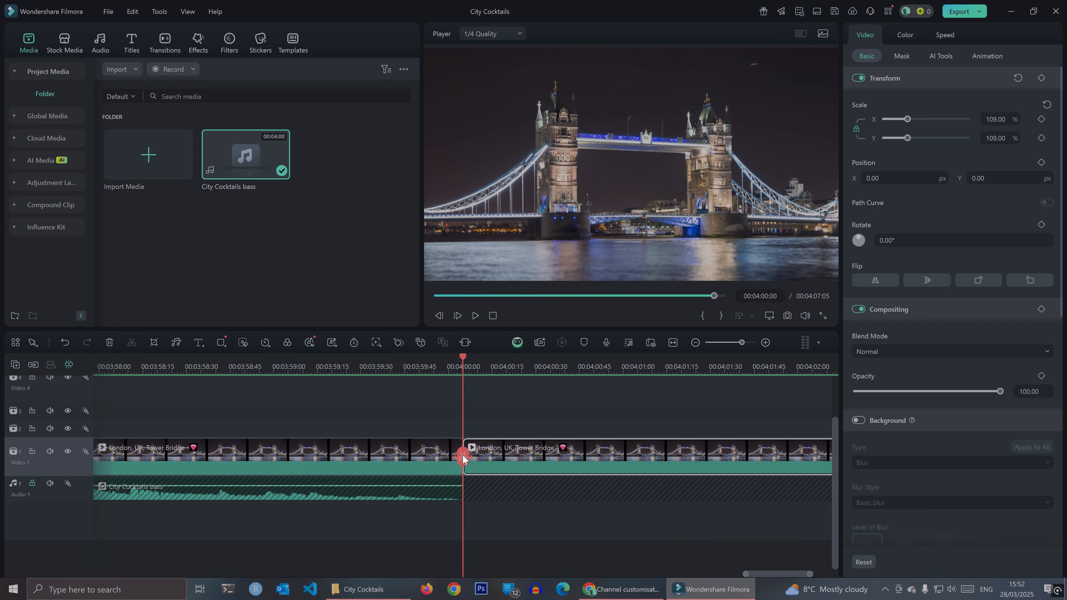
{"action": "right_click", "coordinate": [536, 453]}
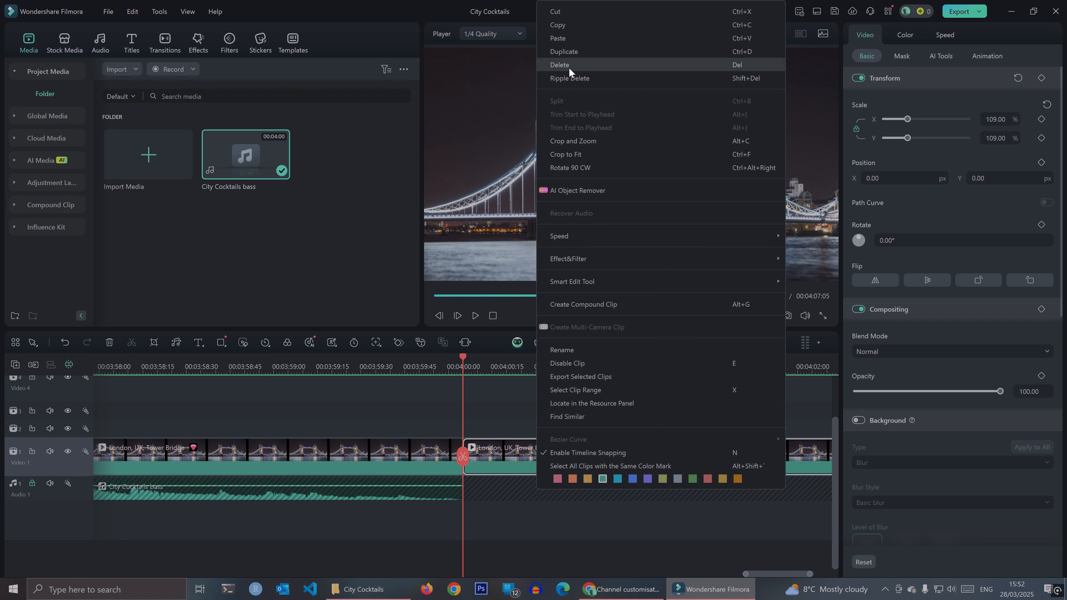
{"action": "left_click", "coordinate": [568, 67]}
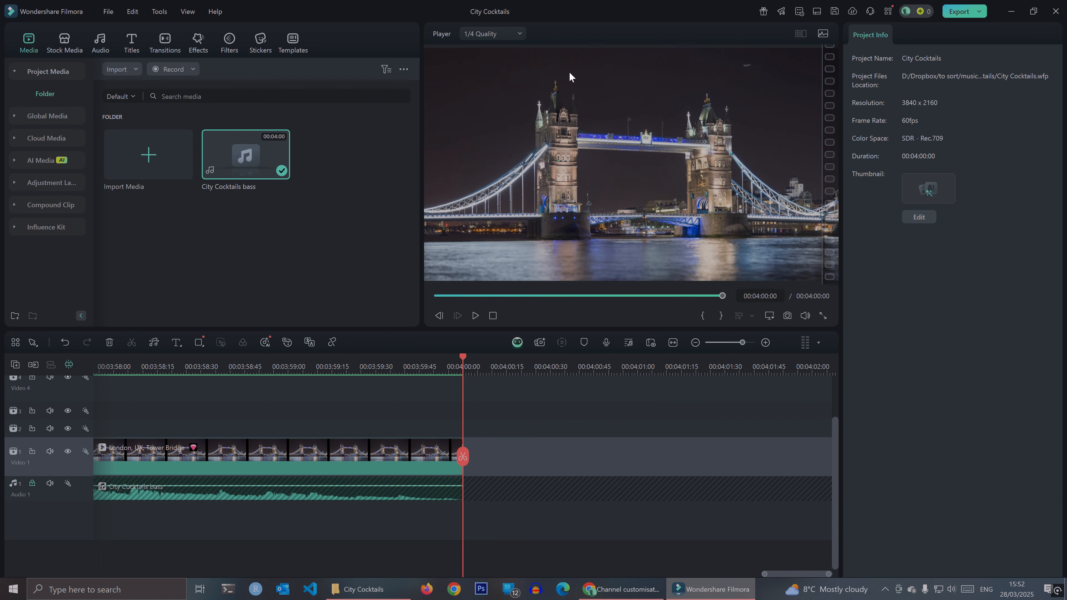
- Play the video from the beginning to check the bridge footage against the music, and stop the playback
{"action": "left_click", "coordinate": [493, 315]}
{"action": "left_click", "coordinate": [476, 316]}
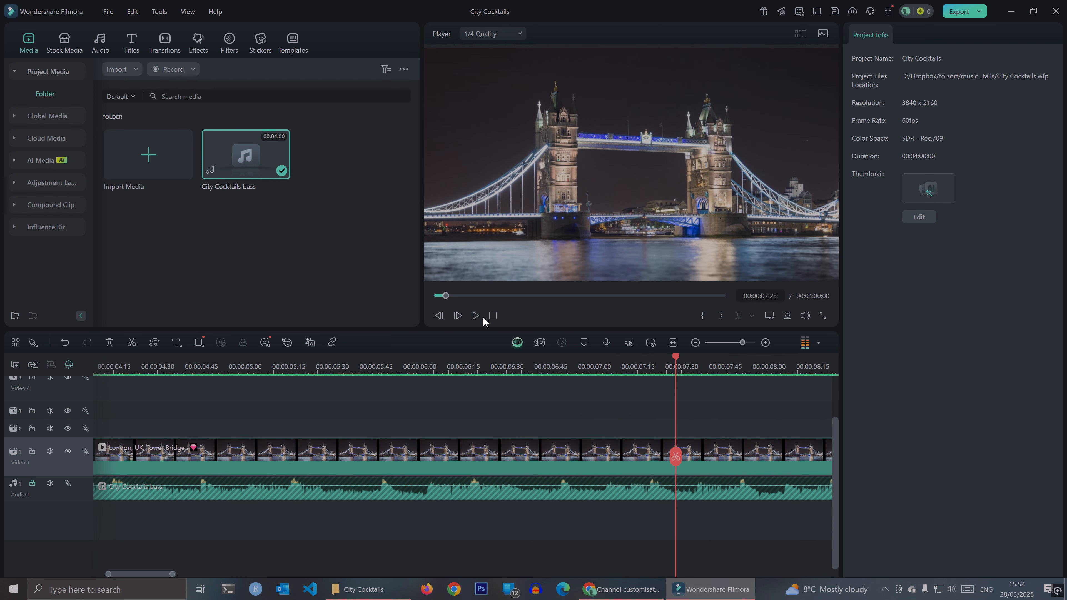
{"action": "left_click", "coordinate": [491, 315]}
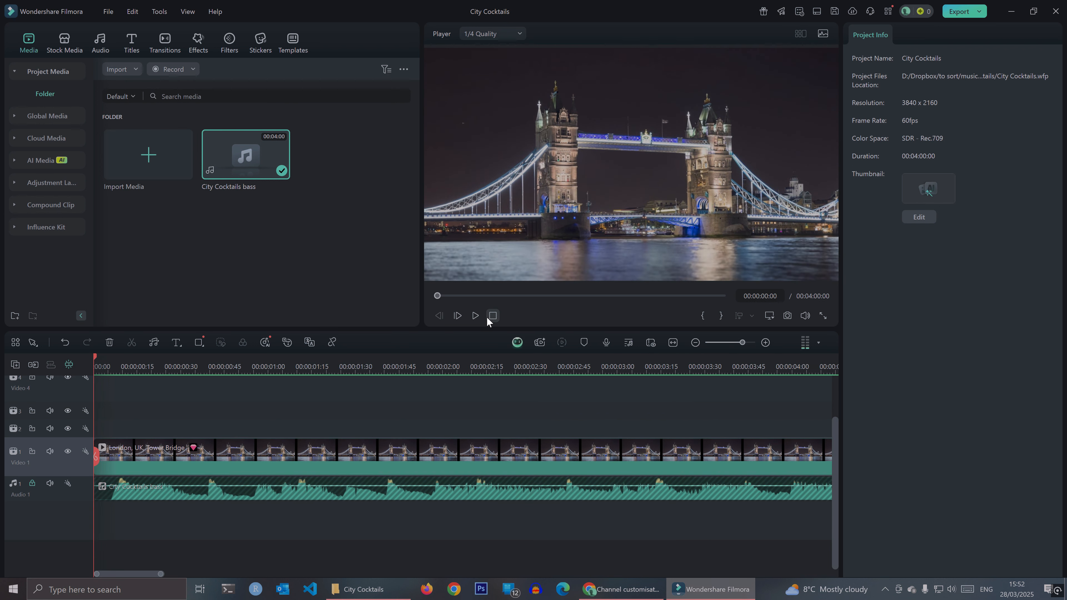
- Search the effects for "RAIN" and place the lightning-and-rain effect Weather Overlay Overlay 03 at the start of Video 2
{"action": "left_click", "coordinate": [200, 51]}
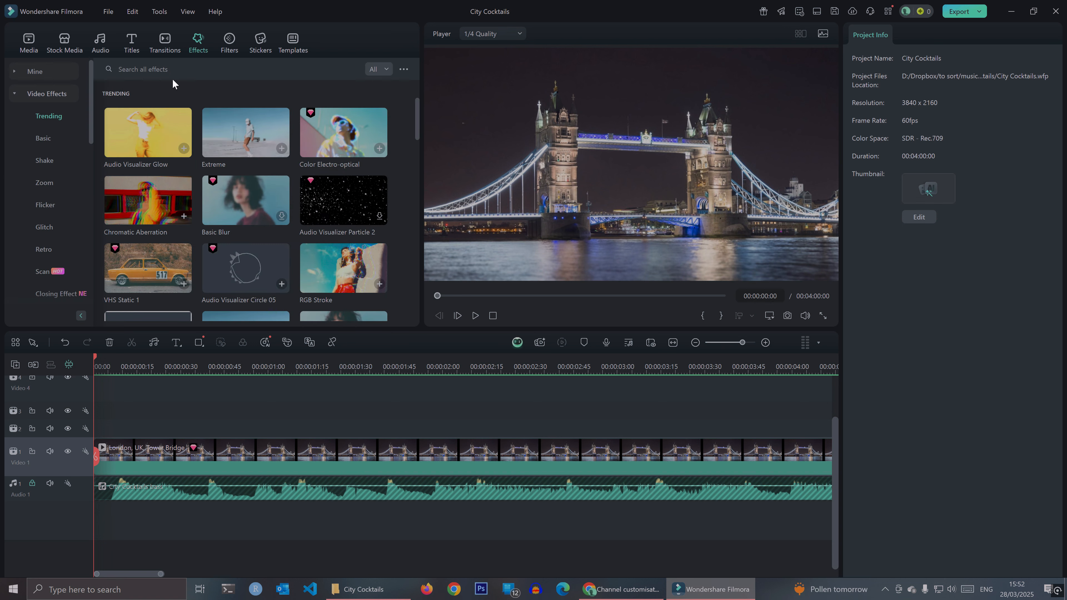
{"action": "left_click", "coordinate": [175, 69]}
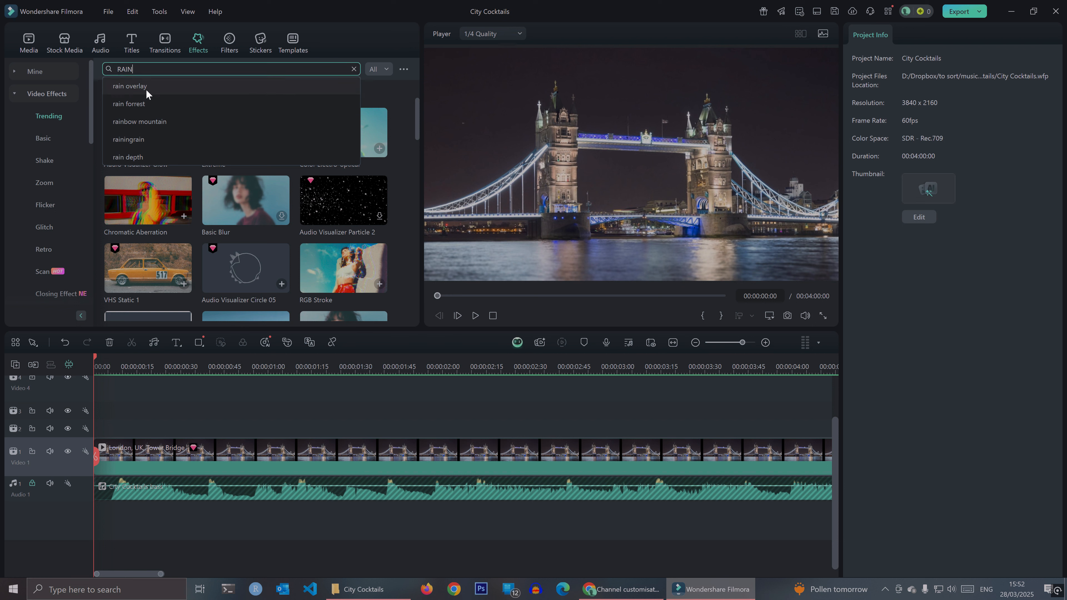
{"action": "key", "text": "Return"}
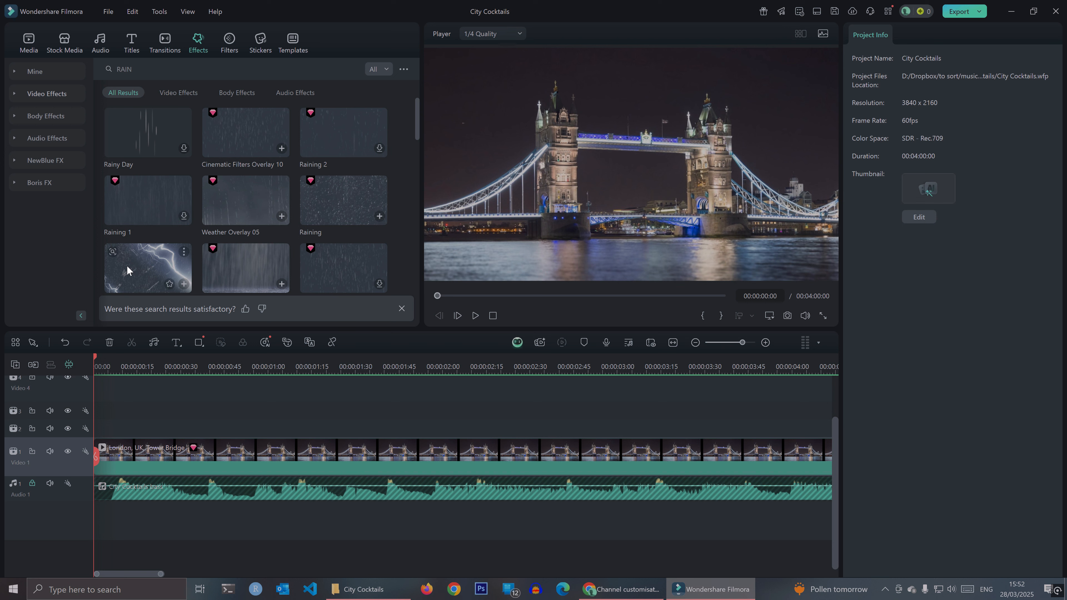
{"action": "left_click", "coordinate": [144, 257]}
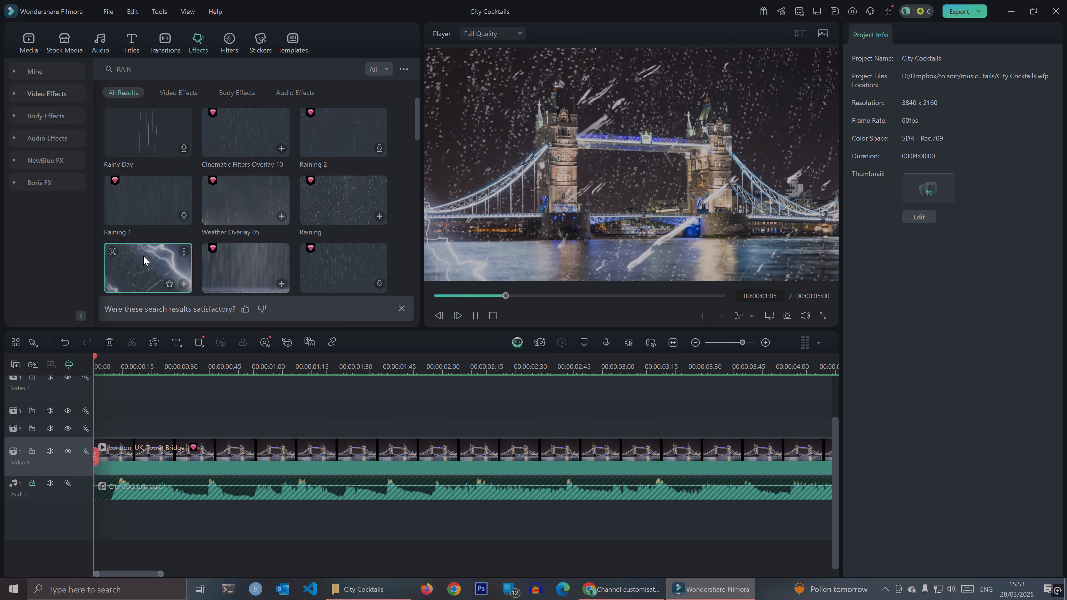
{"action": "left_click_drag", "start_coordinate": [144, 260], "coordinate": [105, 435]}
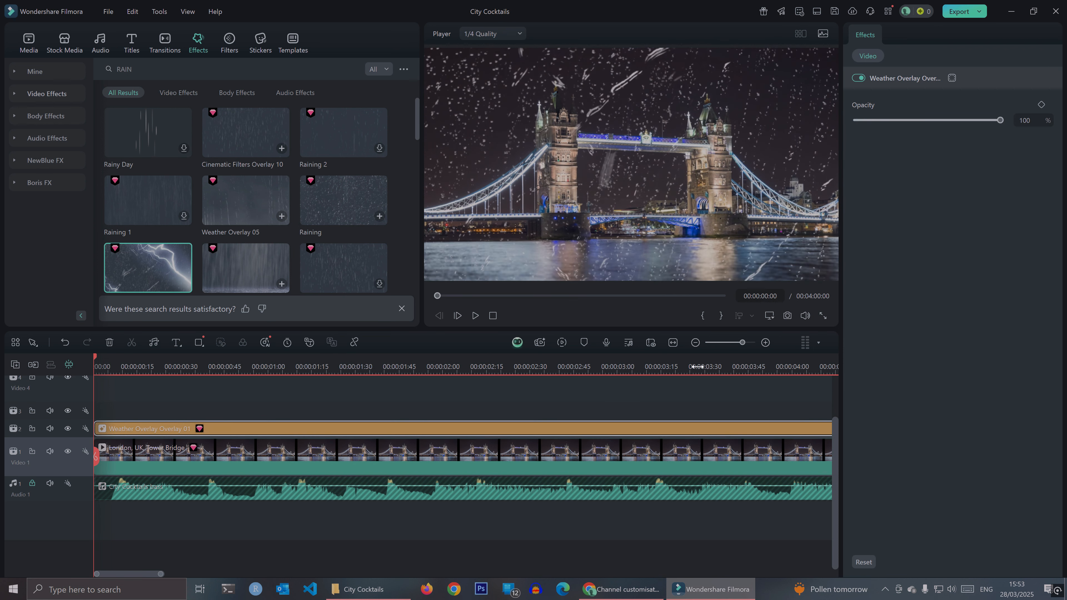
- Extend the weather overlay on Video 2 to the end of the audio at 00:04:00:00
{"action": "left_click", "coordinate": [697, 345]}
{"action": "left_click", "coordinate": [698, 345]}
{"action": "left_click", "coordinate": [698, 345]}
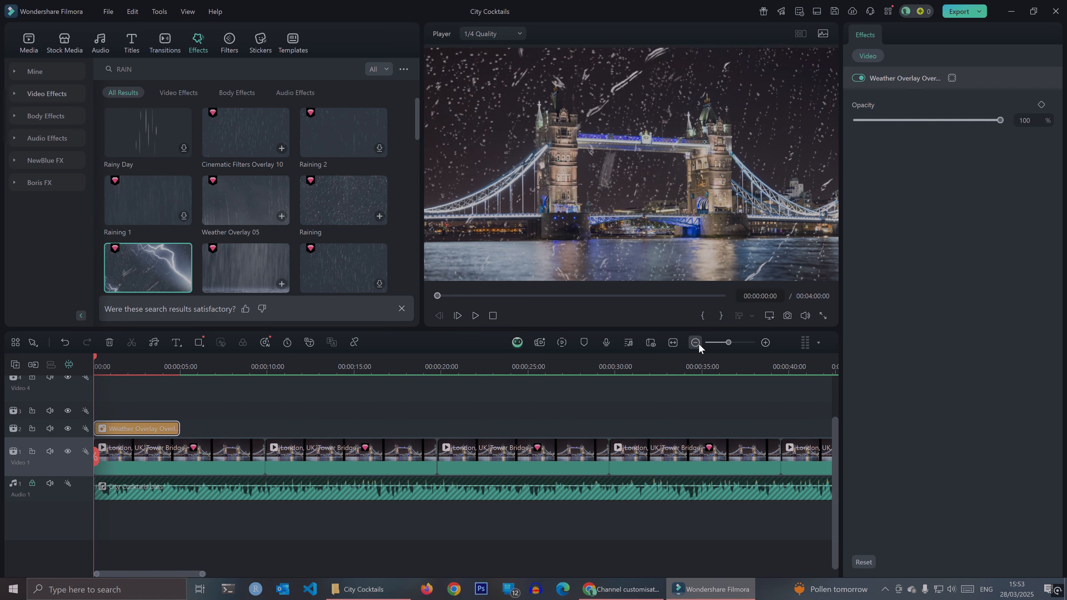
{"action": "left_click_drag", "start_coordinate": [174, 429], "coordinate": [563, 434]}
{"action": "left_click", "coordinate": [483, 405]}
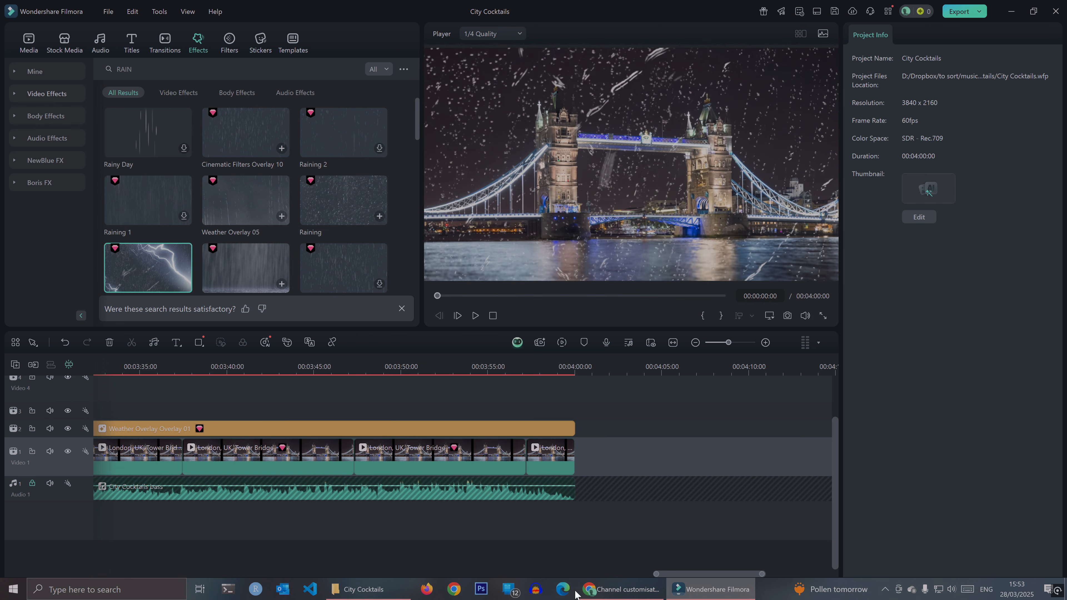
- Search the effects for "AUDIO VISUALIZER" and place Audio Spectrum 02 at the start of Video 3
{"action": "left_click", "coordinate": [695, 343]}
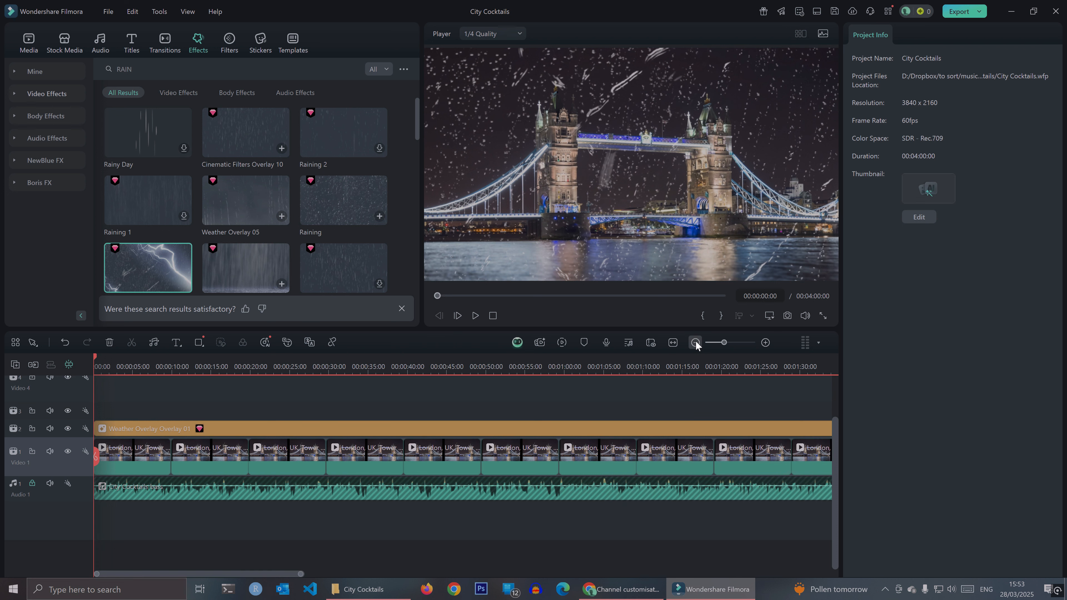
{"action": "left_click", "coordinate": [695, 343]}
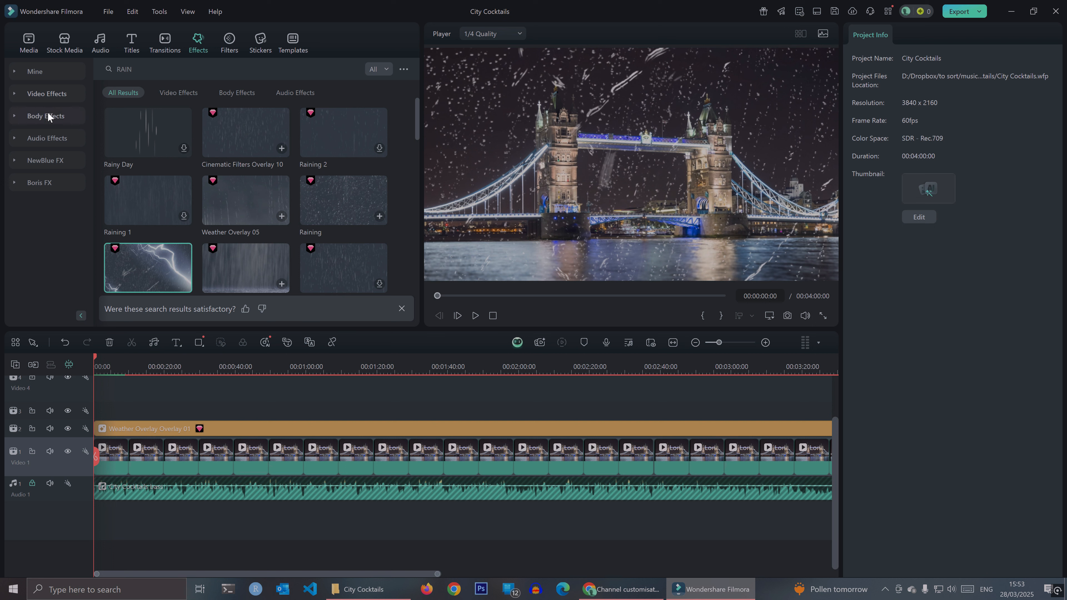
{"action": "left_click", "coordinate": [43, 139]}
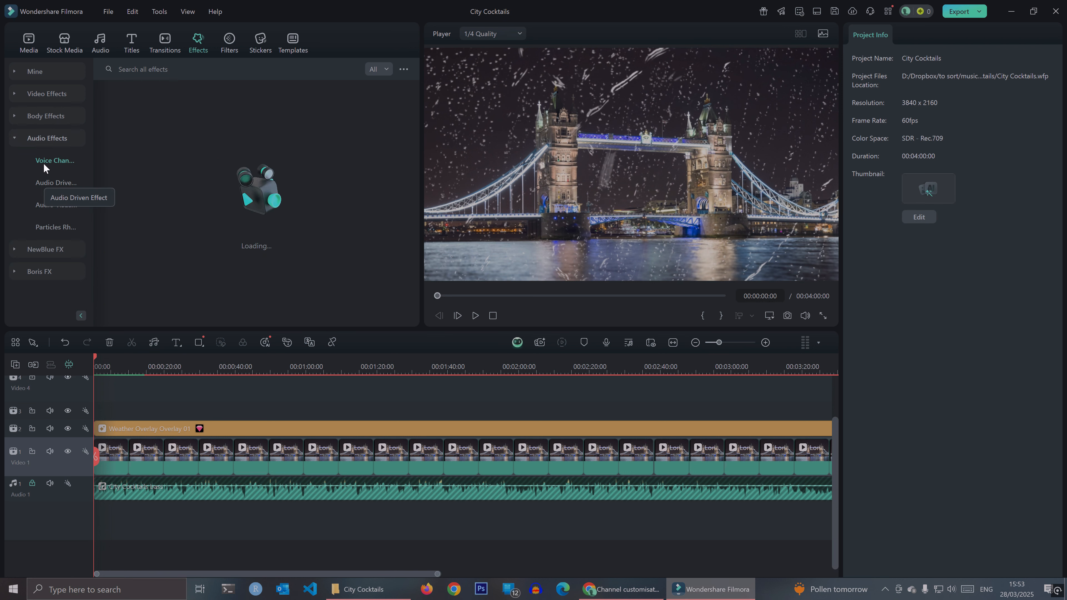
{"action": "left_click", "coordinate": [42, 96]}
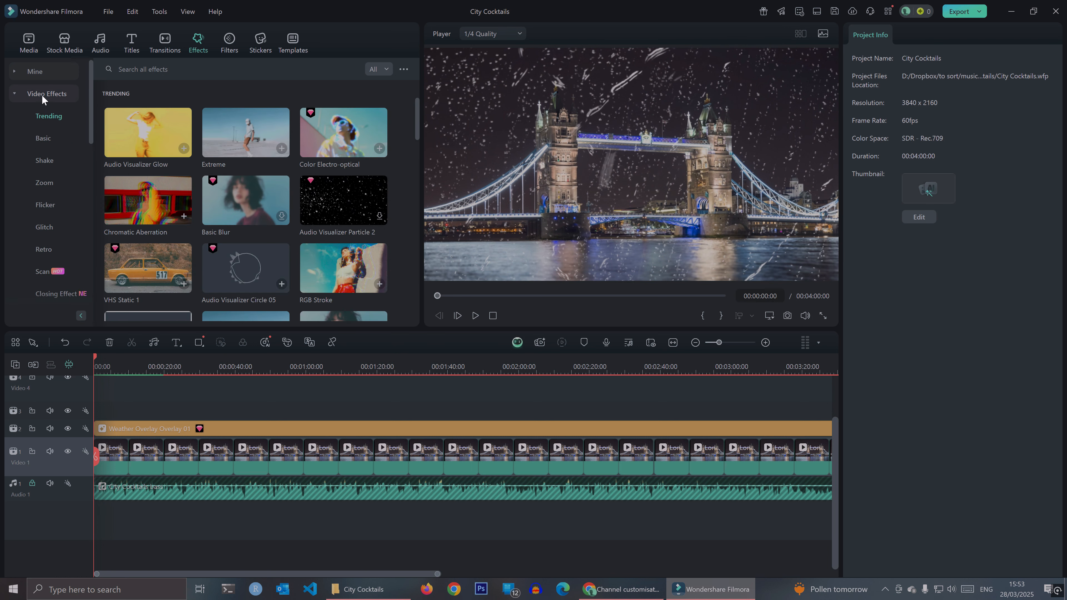
{"action": "left_click", "coordinate": [117, 69]}
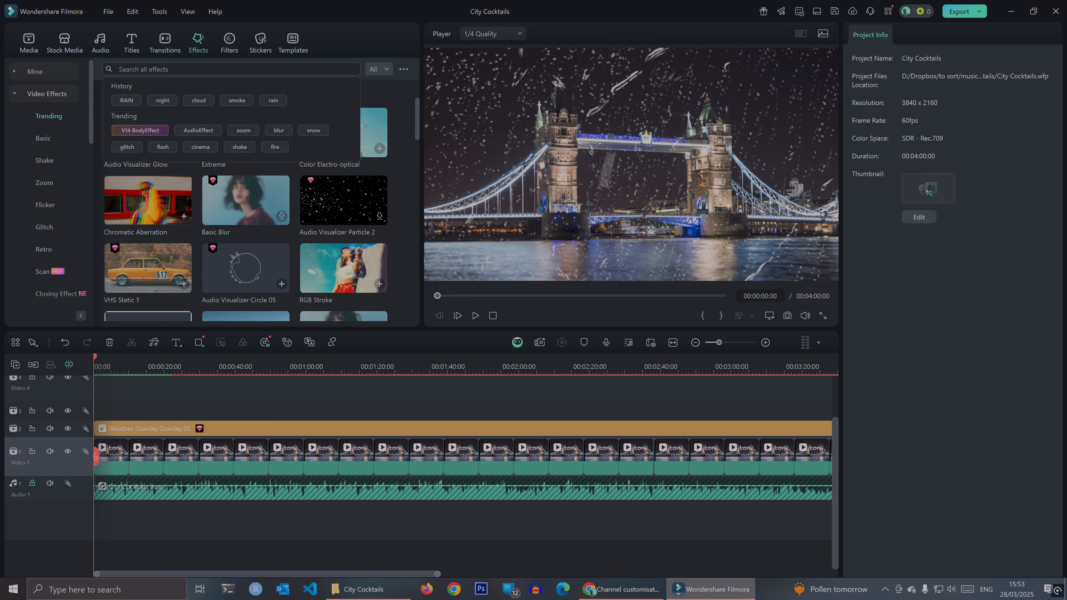
{"action": "type", "text": "AUDIO VISUALIZER"}
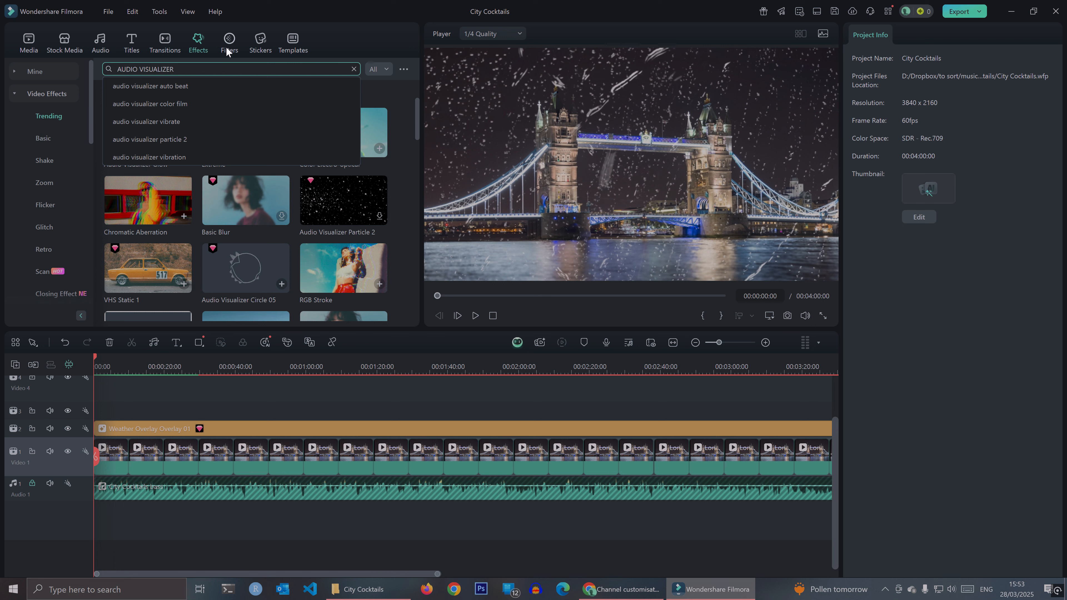
{"action": "key", "text": "Return"}
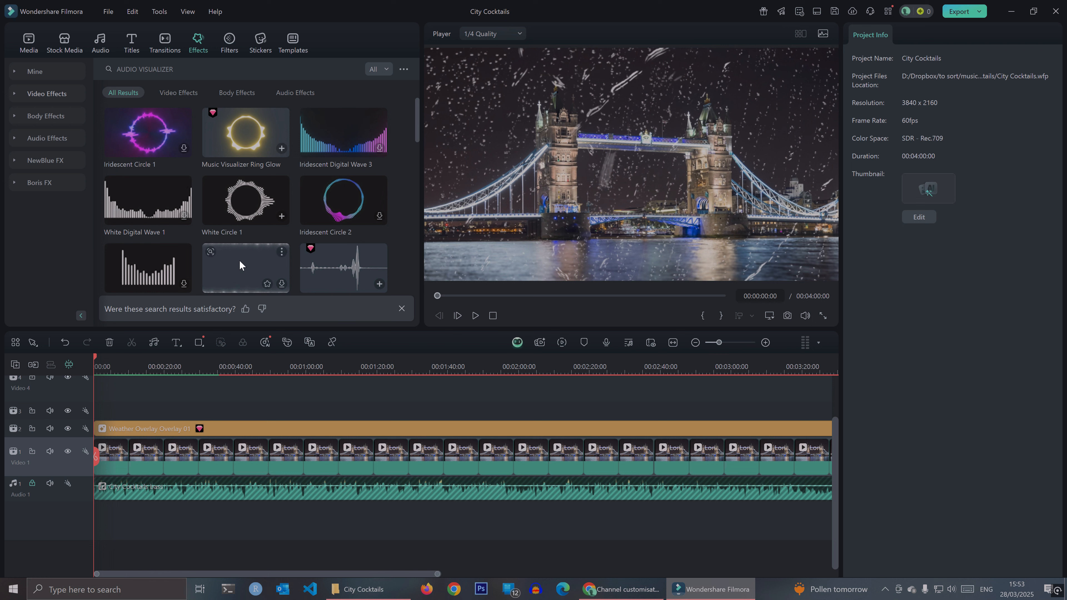
{"action": "left_click_drag", "start_coordinate": [355, 271], "coordinate": [105, 419]}
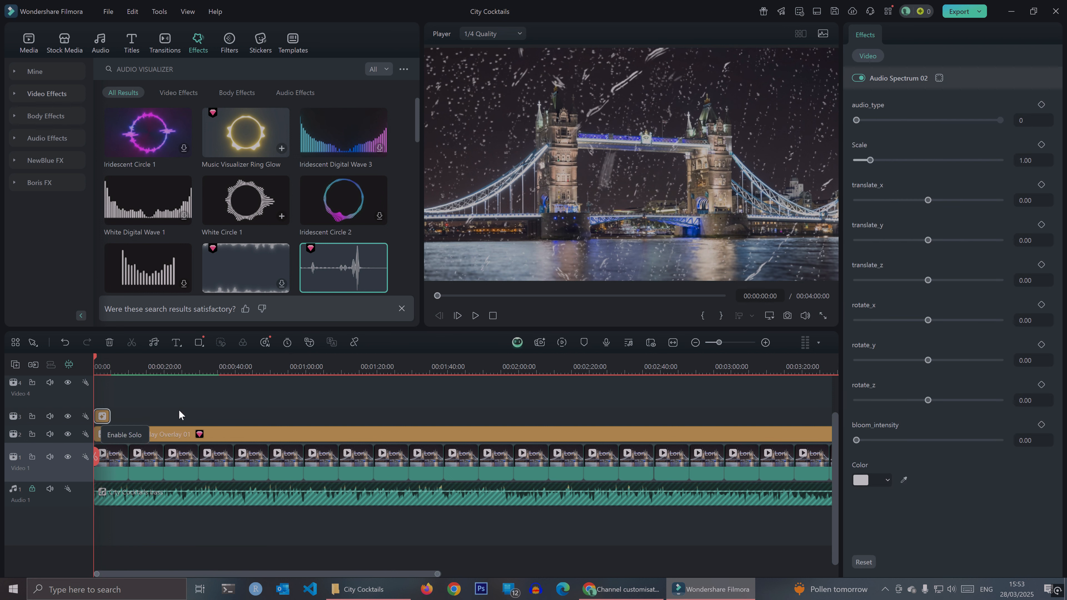
- Extend Audio Spectrum 02 on Video 3 to about 00:01:06 and preview its opening seconds with the music
{"action": "left_click_drag", "start_coordinate": [110, 415], "coordinate": [329, 416]}
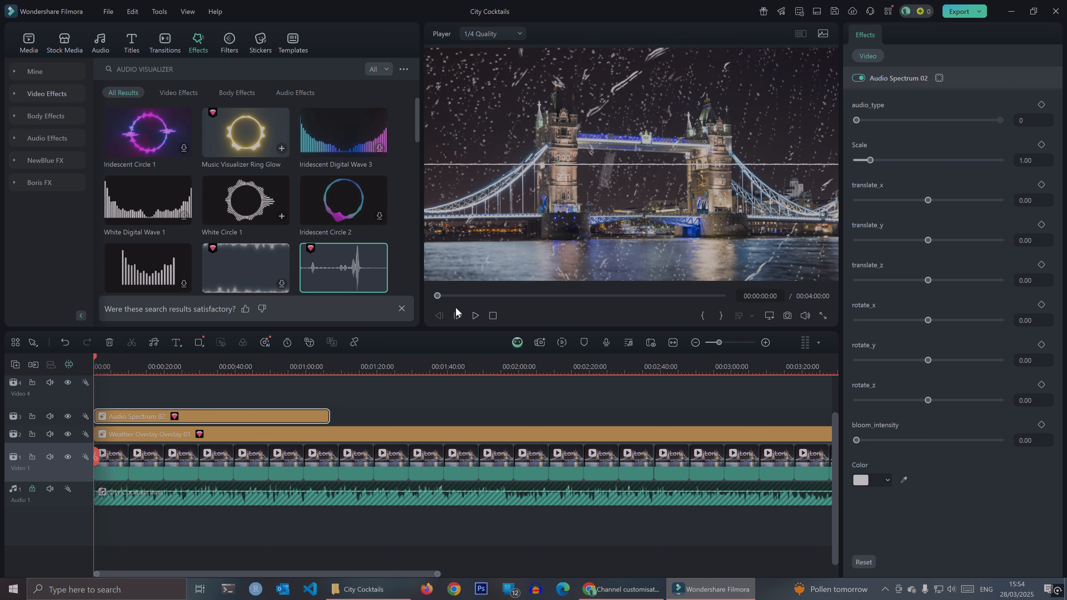
{"action": "left_click", "coordinate": [475, 316]}
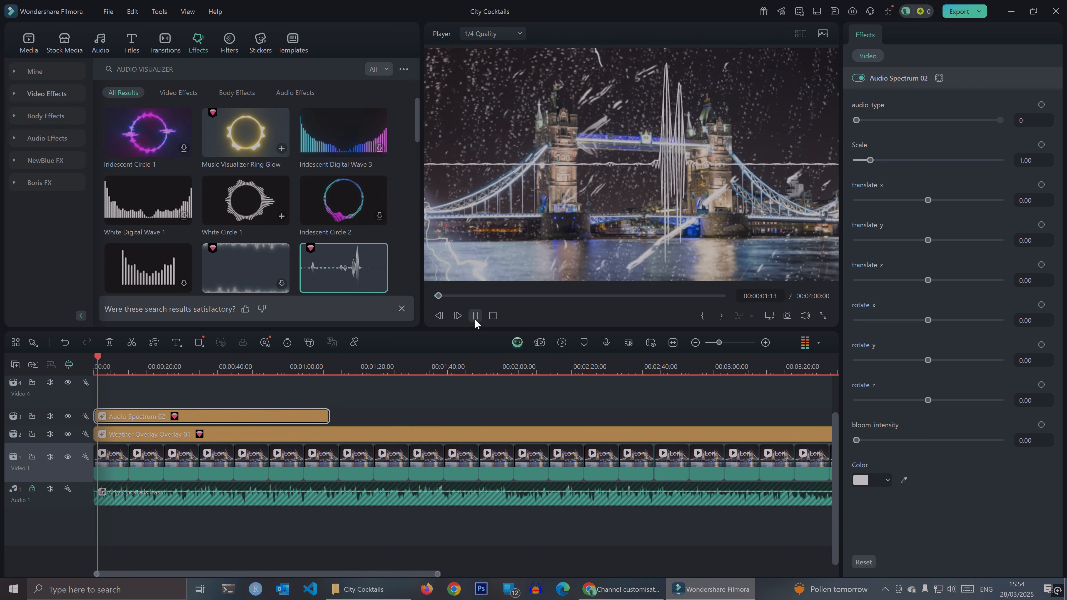
{"action": "left_click", "coordinate": [475, 316]}
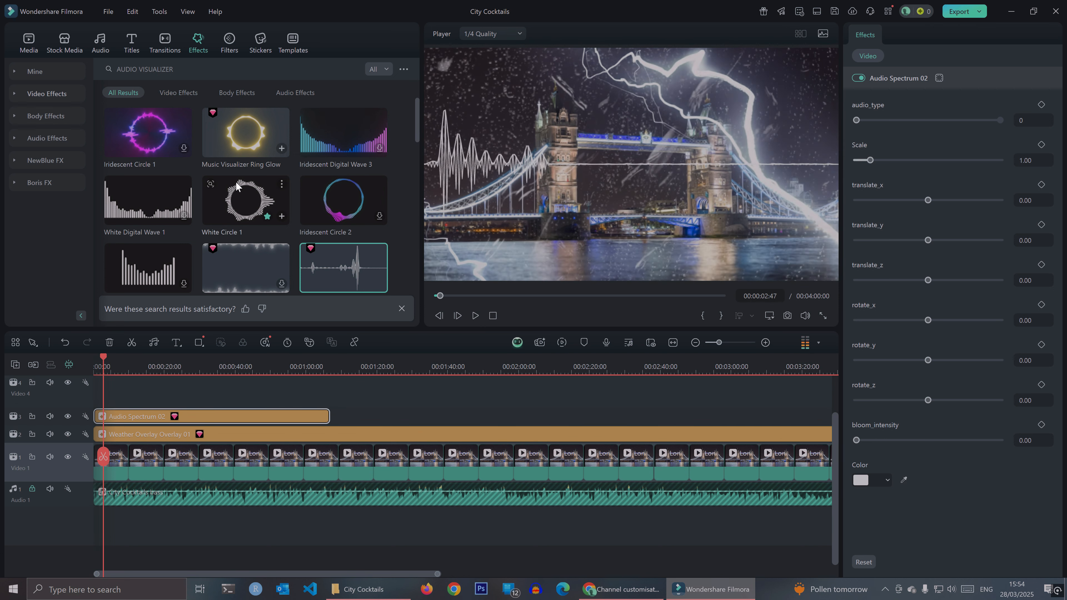
- Browse the audio visualizer effects and list the ones similar to Audio Spectrum 02
{"action": "scroll", "coordinate": [282, 217], "scroll_direction": "down", "scroll_amount": 3}
{"action": "scroll", "coordinate": [283, 217], "scroll_direction": "down", "scroll_amount": 10}
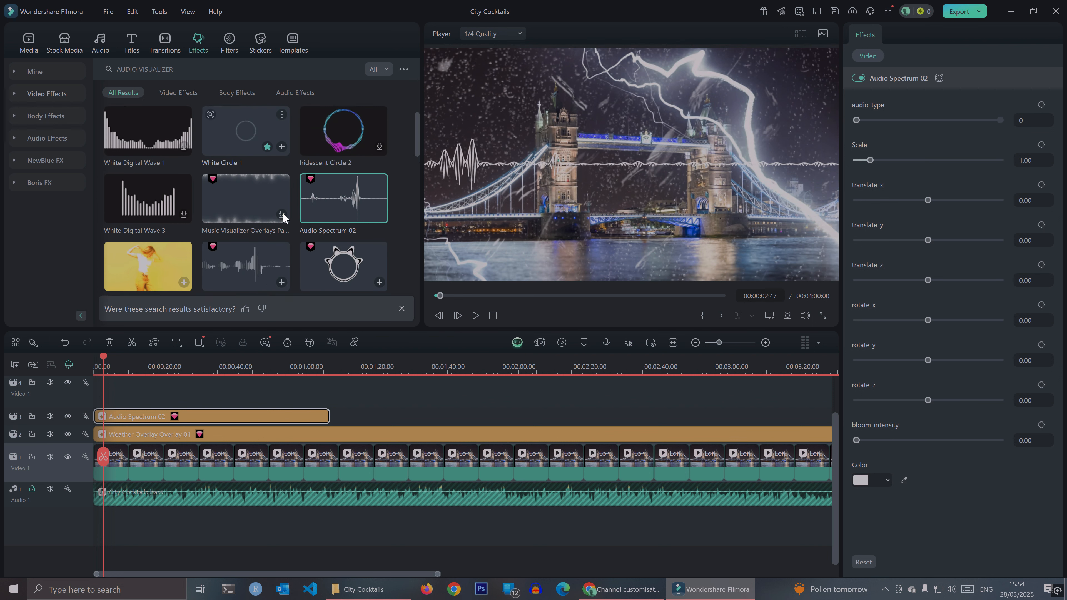
{"action": "scroll", "coordinate": [283, 217], "scroll_direction": "down", "scroll_amount": 8}
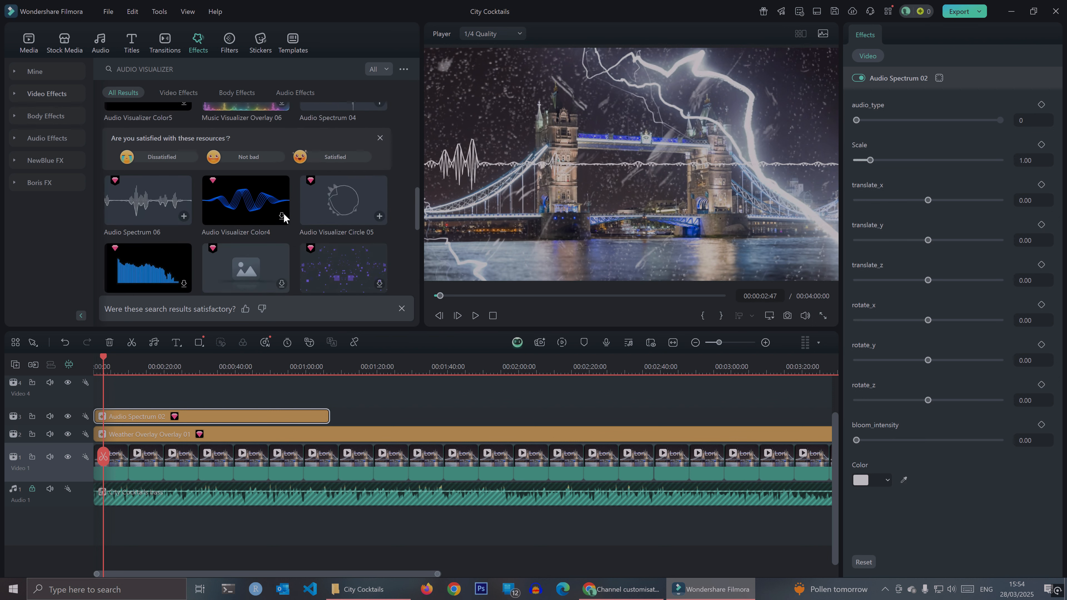
{"action": "scroll", "coordinate": [283, 216], "scroll_direction": "down", "scroll_amount": 10}
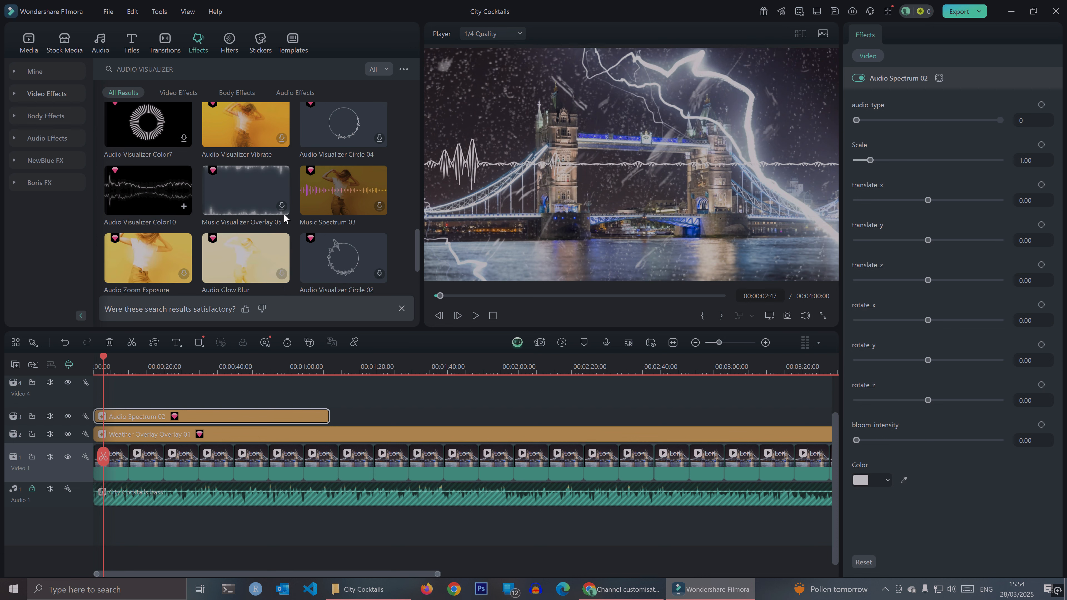
{"action": "scroll", "coordinate": [283, 216], "scroll_direction": "down", "scroll_amount": 2}
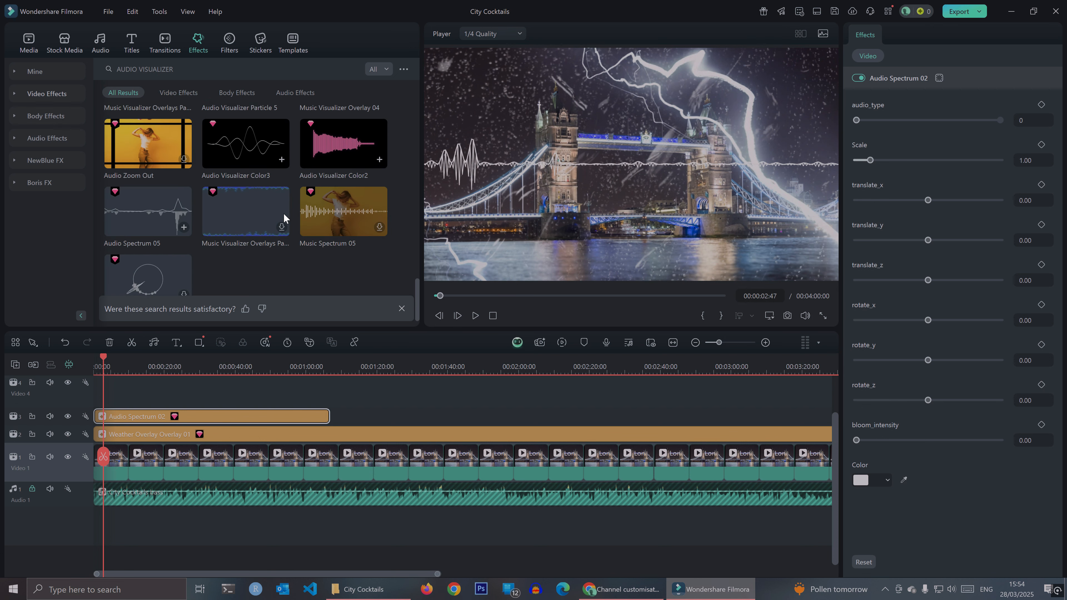
{"action": "scroll", "coordinate": [283, 217], "scroll_direction": "up", "scroll_amount": 6}
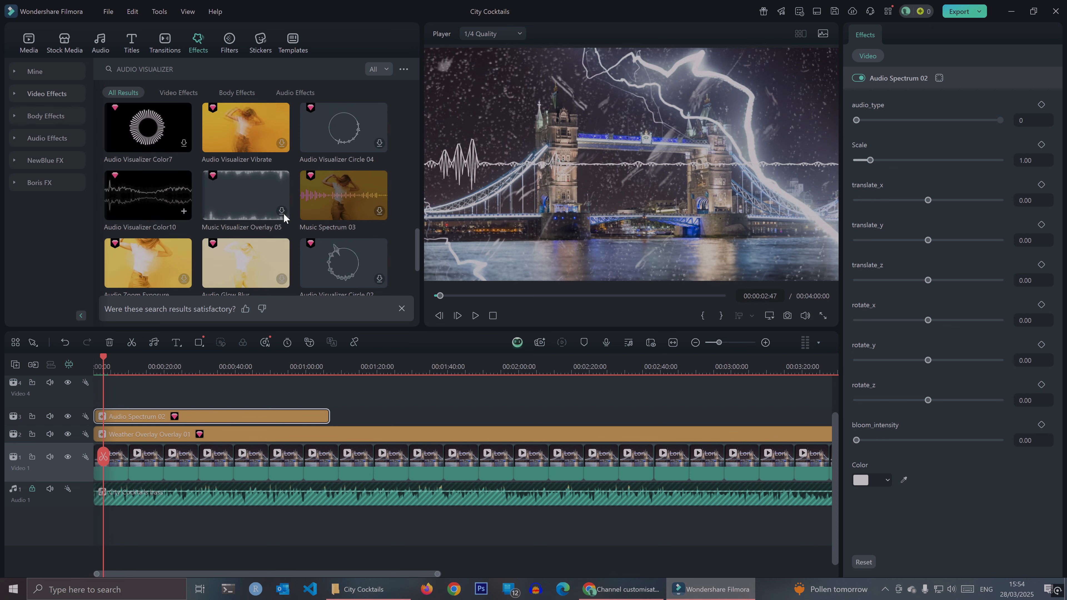
{"action": "scroll", "coordinate": [284, 217], "scroll_direction": "up", "scroll_amount": 8}
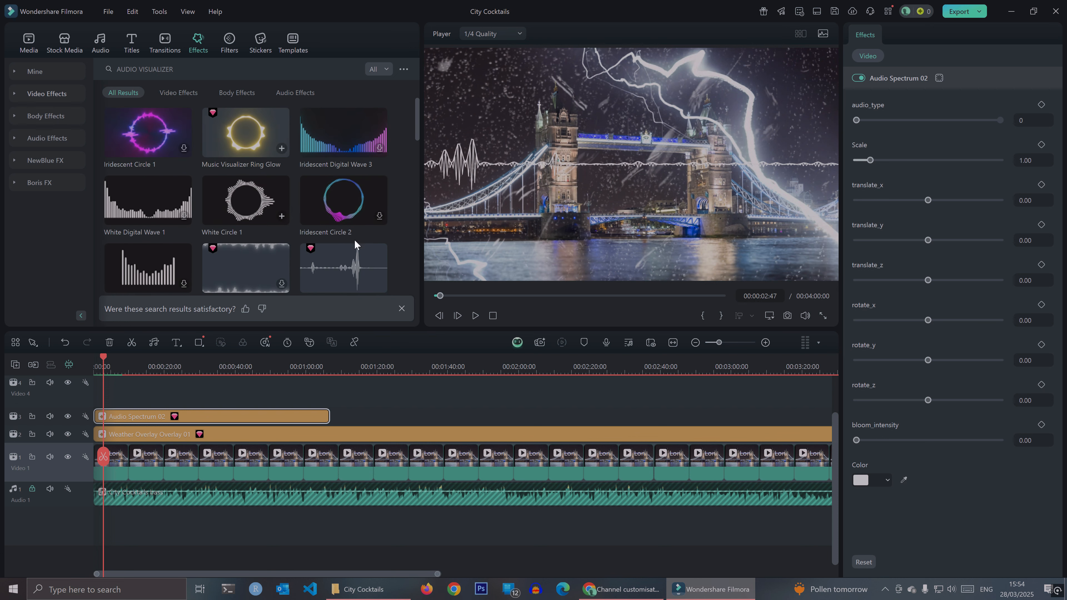
{"action": "left_click", "coordinate": [380, 252]}
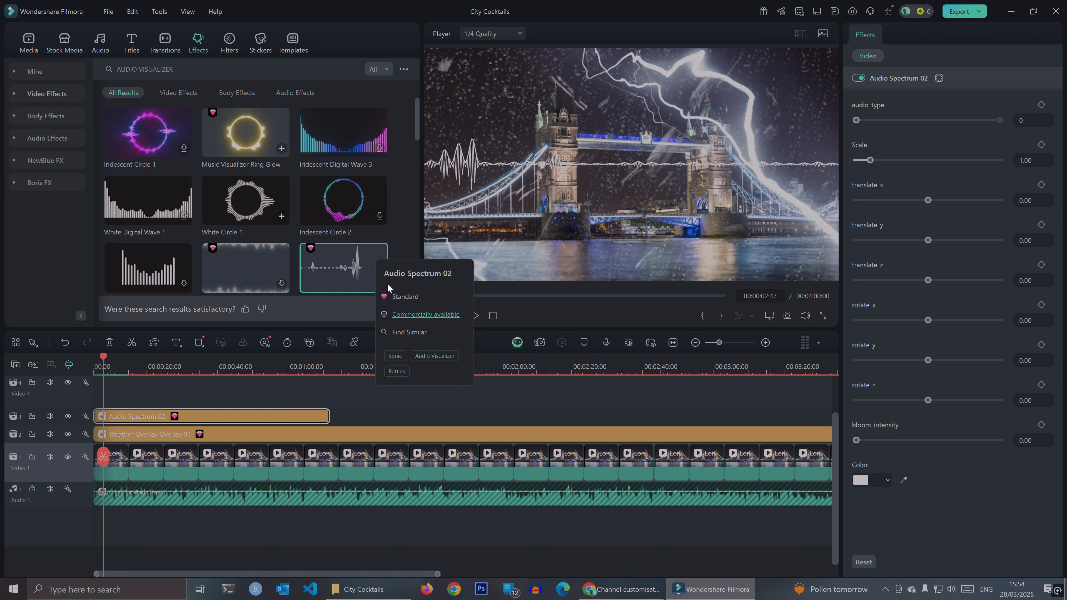
{"action": "left_click", "coordinate": [402, 332]}
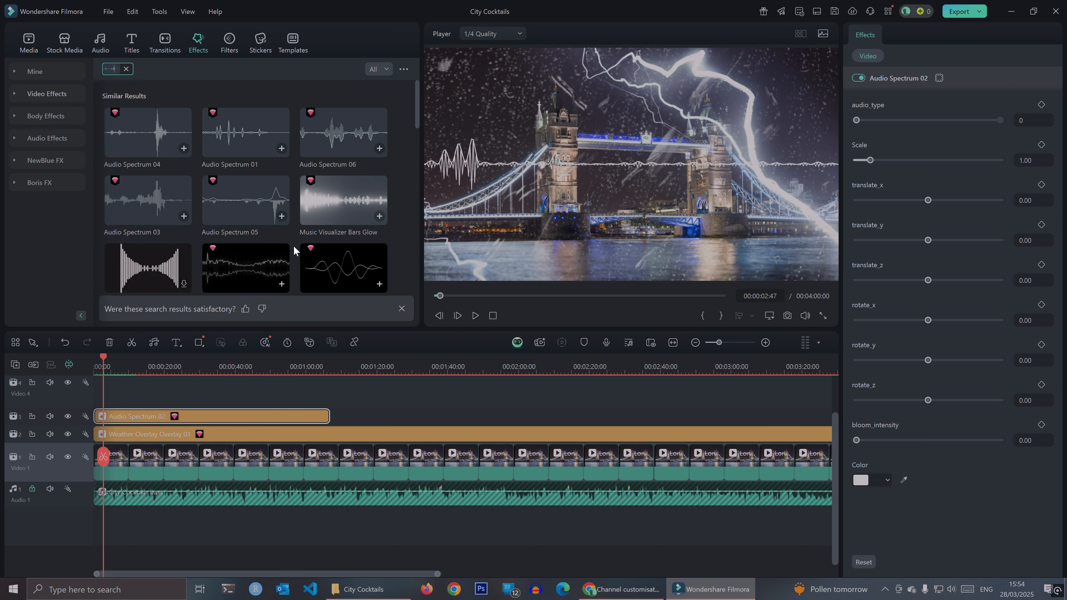
- Preview Iridescent Waving Line 1 from the similar effects and place it at the start of Video 4
{"action": "scroll", "coordinate": [293, 240], "scroll_direction": "down", "scroll_amount": 3}
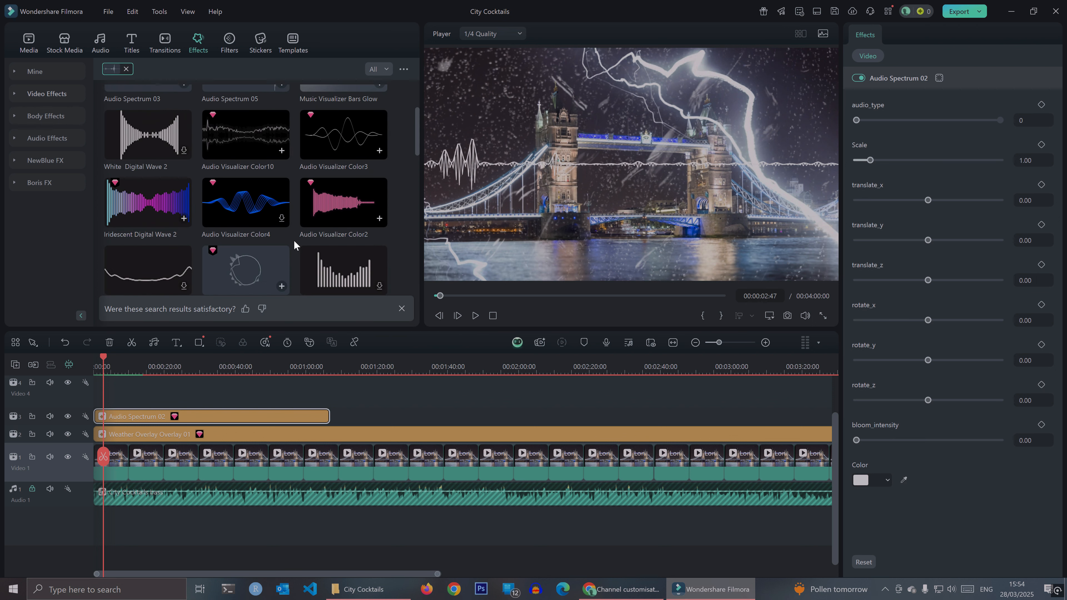
{"action": "scroll", "coordinate": [293, 240], "scroll_direction": "down", "scroll_amount": 3}
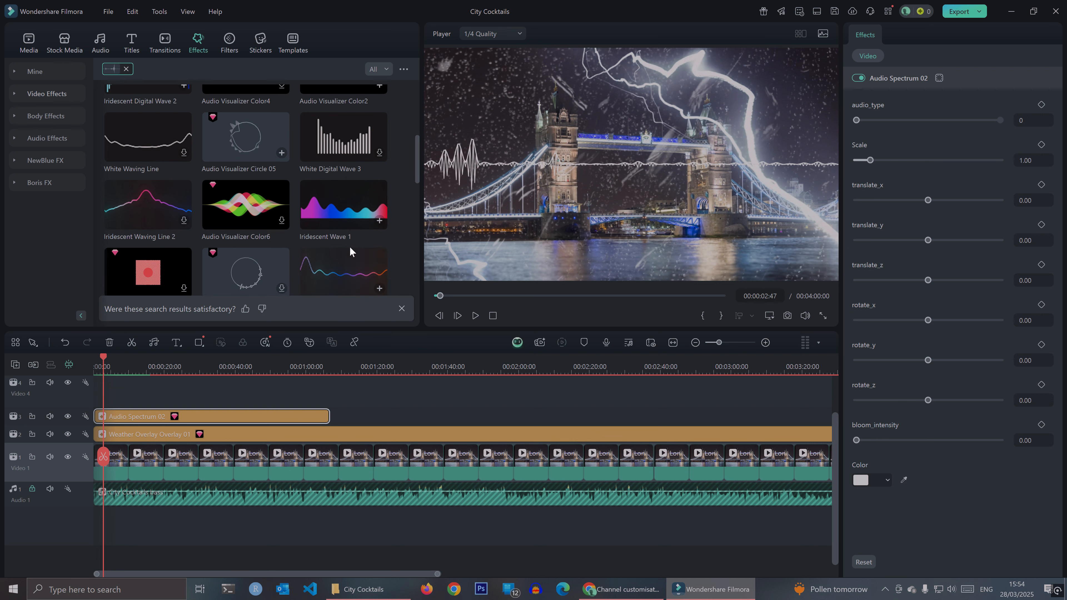
{"action": "scroll", "coordinate": [357, 247], "scroll_direction": "down", "scroll_amount": 1}
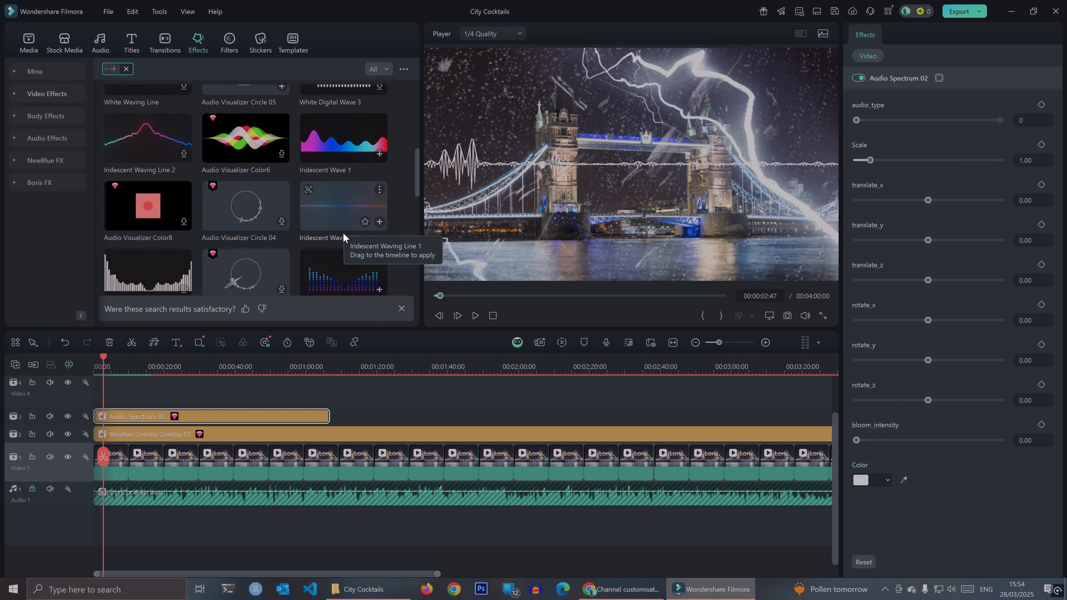
{"action": "scroll", "coordinate": [343, 234], "scroll_direction": "down", "scroll_amount": 3}
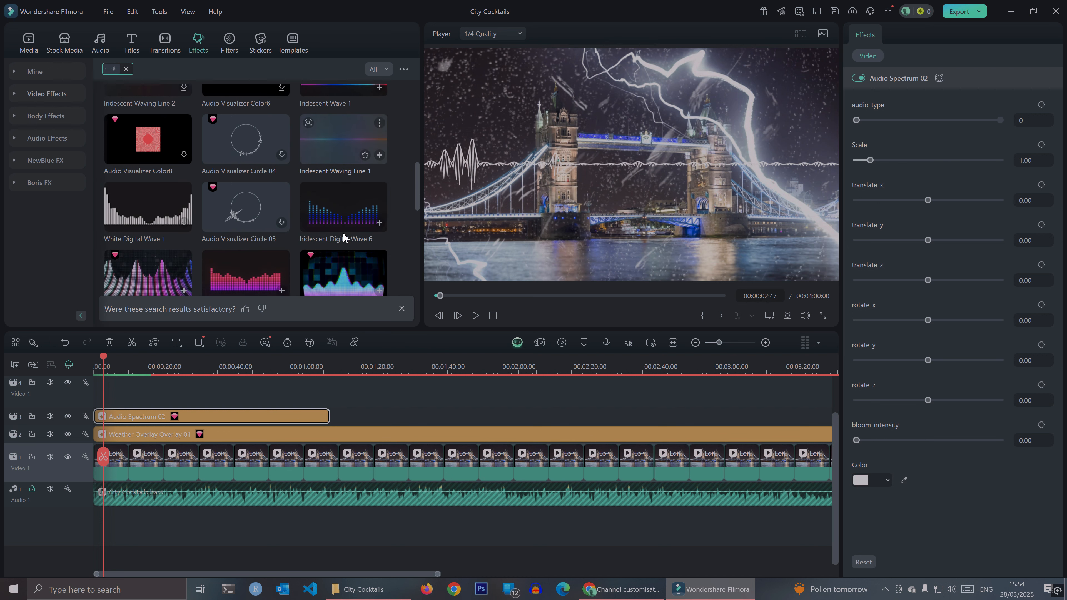
{"action": "left_click", "coordinate": [352, 150]}
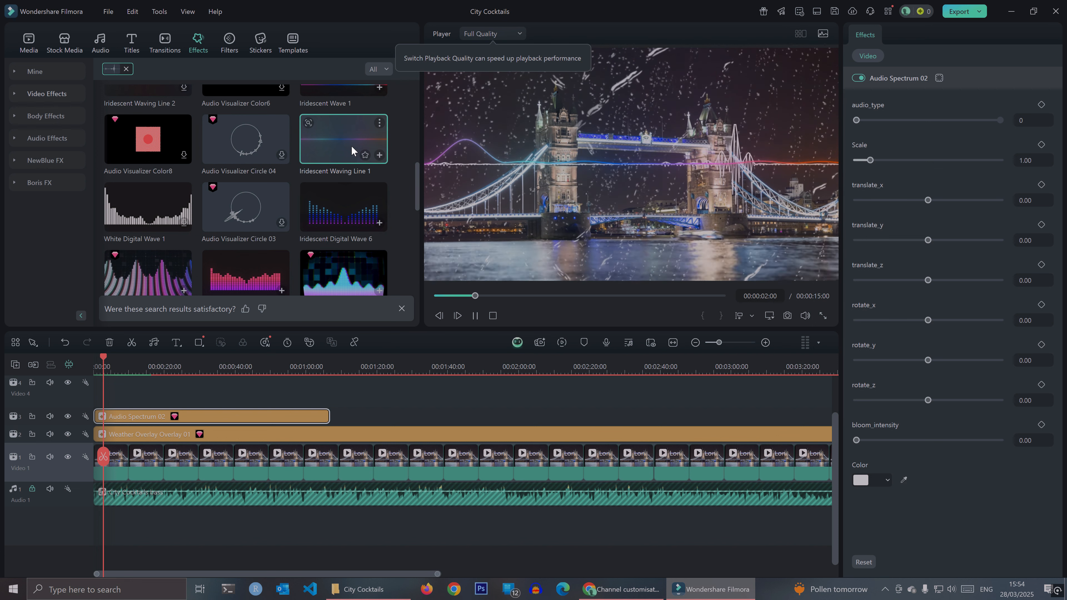
{"action": "left_click_drag", "start_coordinate": [351, 141], "coordinate": [105, 399]}
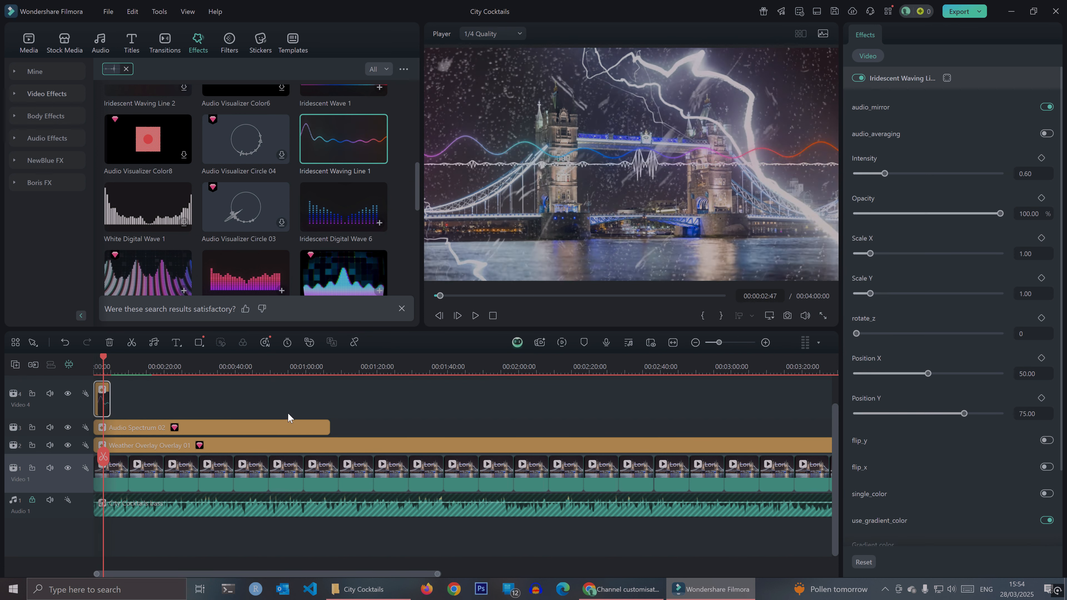
- Move Audio Spectrum 02 up to Video 5 and extend Iridescent Waving Line 1 on Video 4 to the same end
{"action": "scroll", "coordinate": [290, 418], "scroll_direction": "up", "scroll_amount": 1}
{"action": "left_click_drag", "start_coordinate": [133, 454], "coordinate": [130, 404]}
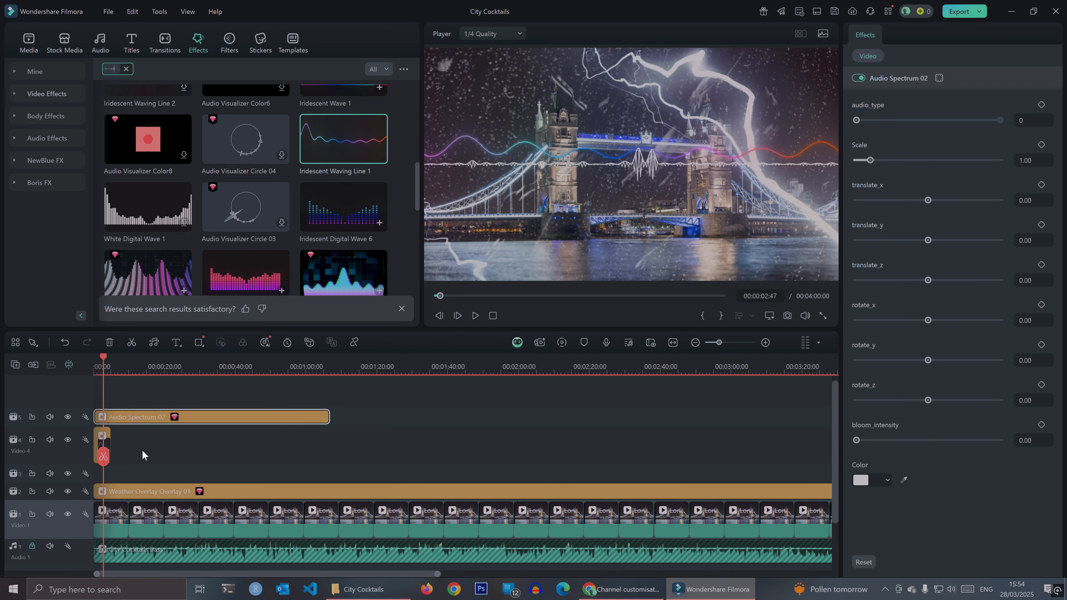
{"action": "left_click", "coordinate": [105, 443]}
{"action": "left_click_drag", "start_coordinate": [107, 442], "coordinate": [326, 453]}
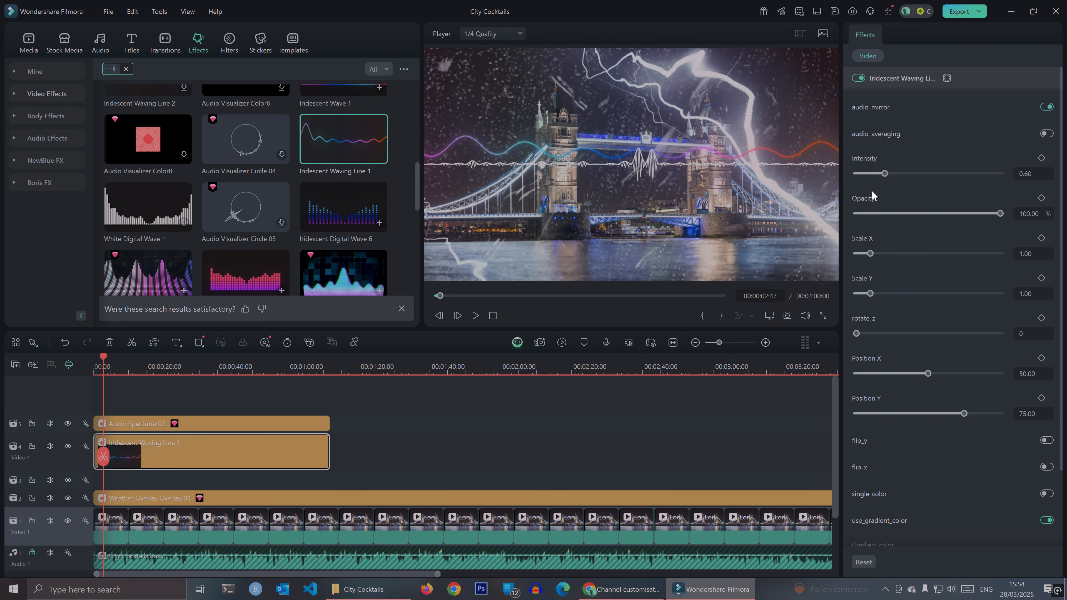
- Lower the opacity of Iridescent Waving Line 1 to about 46.72% and preview the opening seconds
{"action": "left_click", "coordinate": [888, 213]}
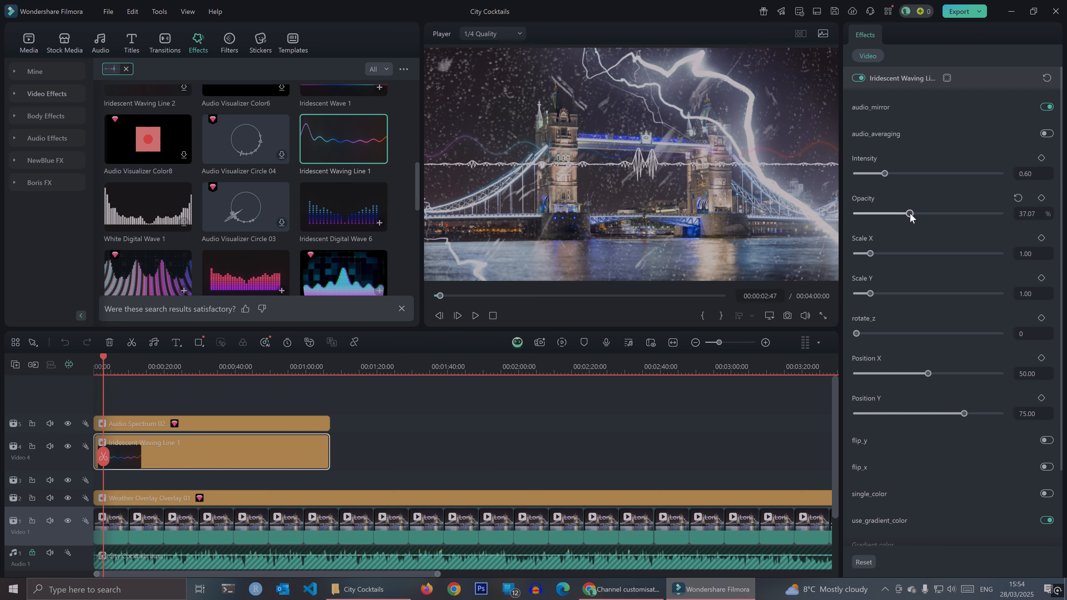
{"action": "left_click", "coordinate": [493, 316]}
{"action": "left_click", "coordinate": [475, 315]}
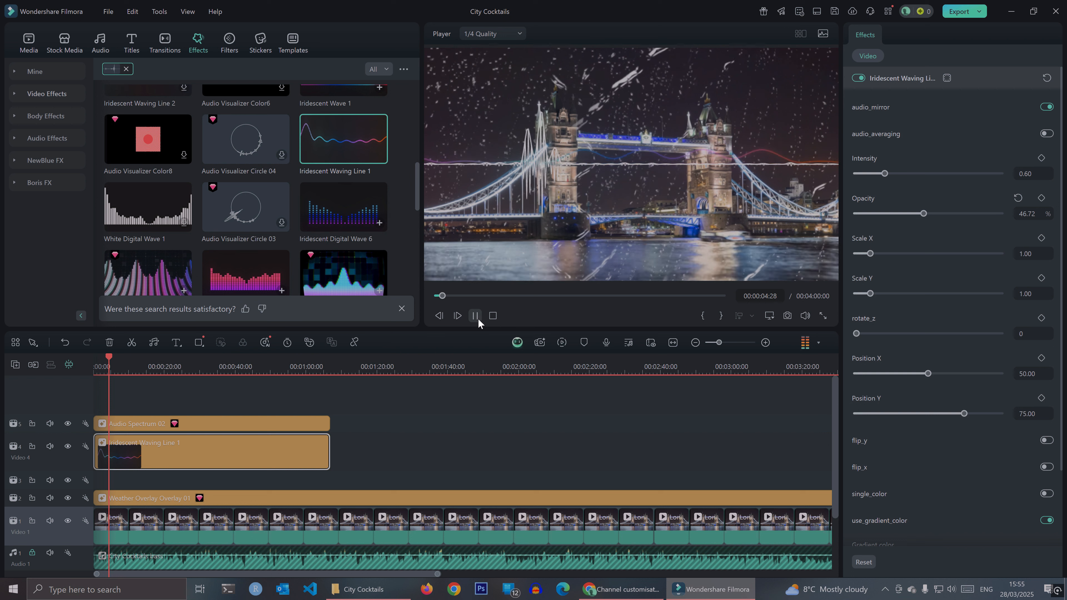
{"action": "left_click", "coordinate": [475, 316]}
- Select Audio Spectrum 02 and Iridescent Waving Line 1 together and extend both to the end of the project at 00:04:00:00
{"action": "left_click", "coordinate": [403, 451]}
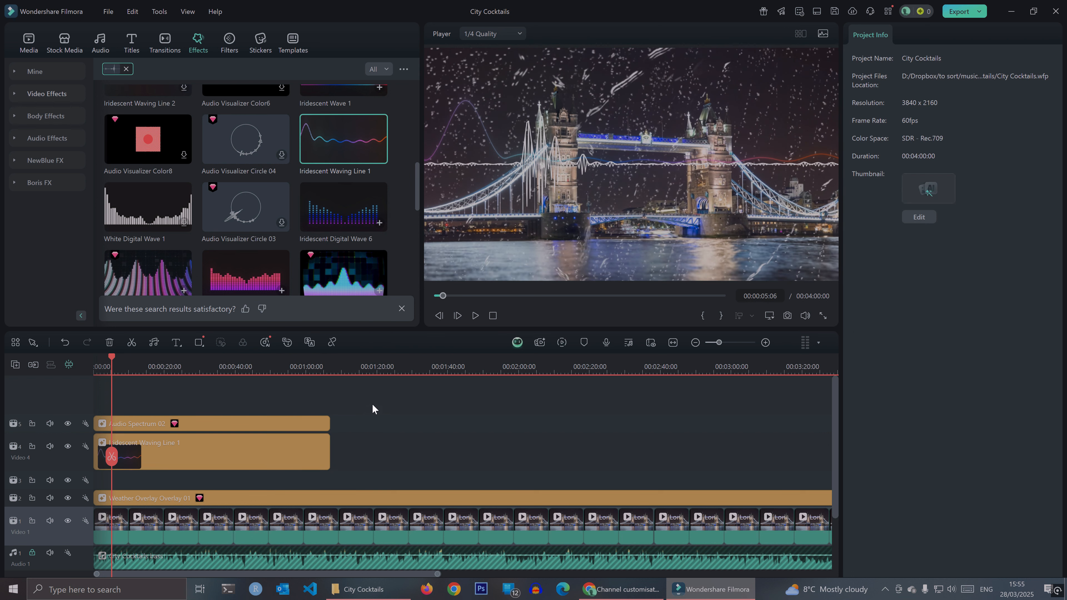
{"action": "left_click_drag", "start_coordinate": [372, 408], "coordinate": [327, 465]}
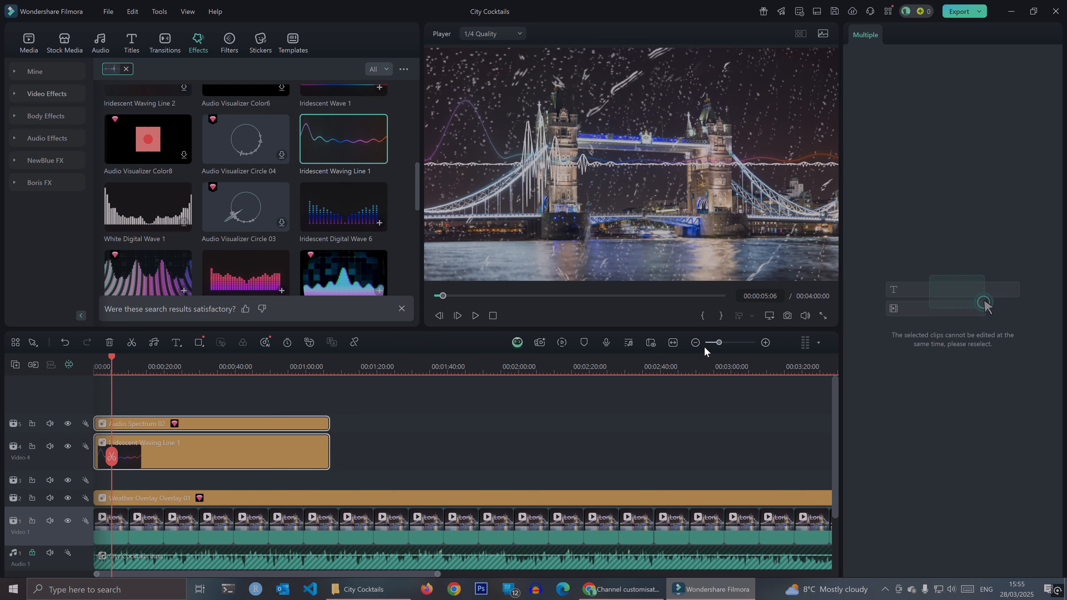
{"action": "left_click", "coordinate": [695, 343]}
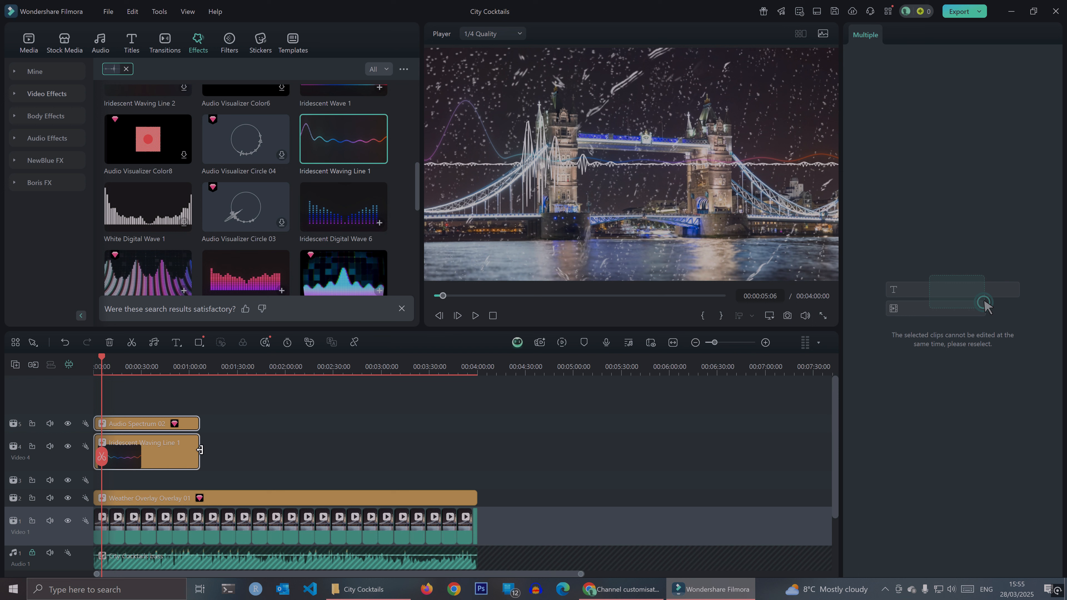
{"action": "left_click_drag", "start_coordinate": [199, 451], "coordinate": [475, 465]}
{"action": "left_click", "coordinate": [524, 490]}
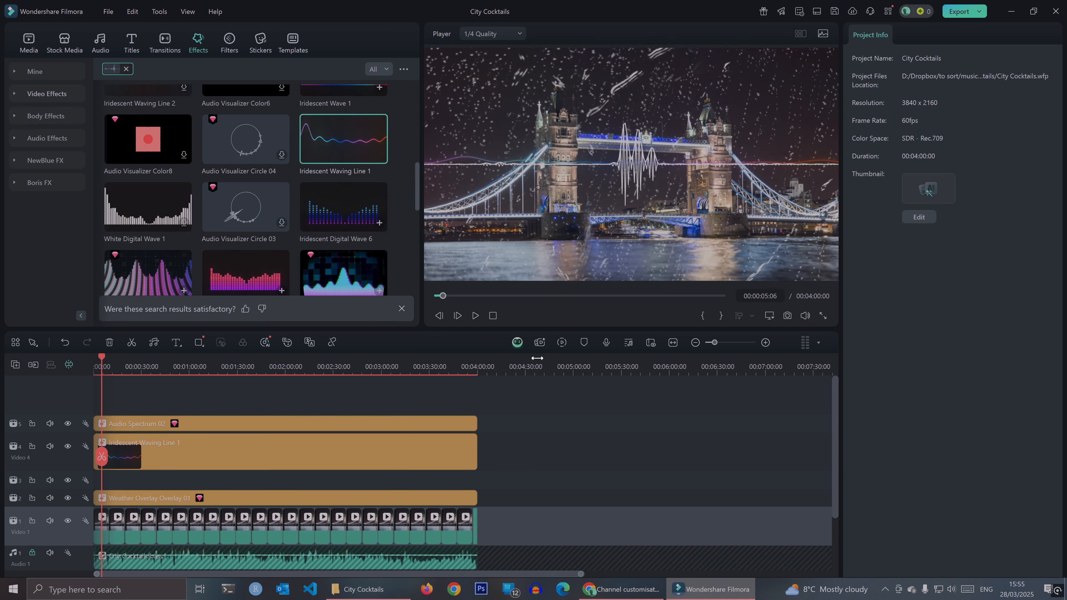
- Play the first few seconds of the timeline from the start to check both visualizers with the music
{"action": "left_click", "coordinate": [495, 317]}
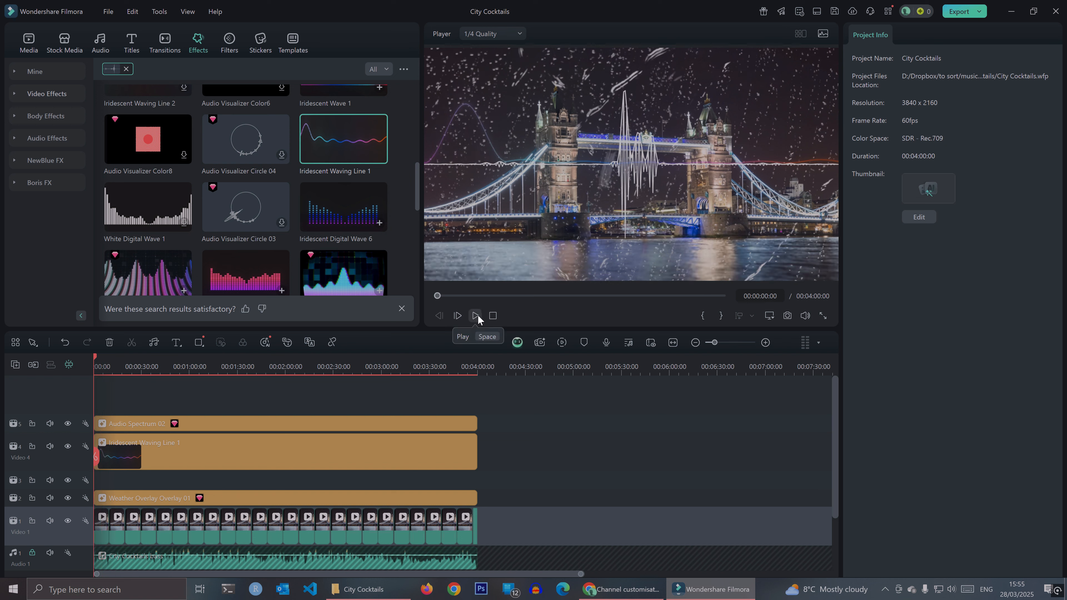
{"action": "left_click", "coordinate": [478, 315]}
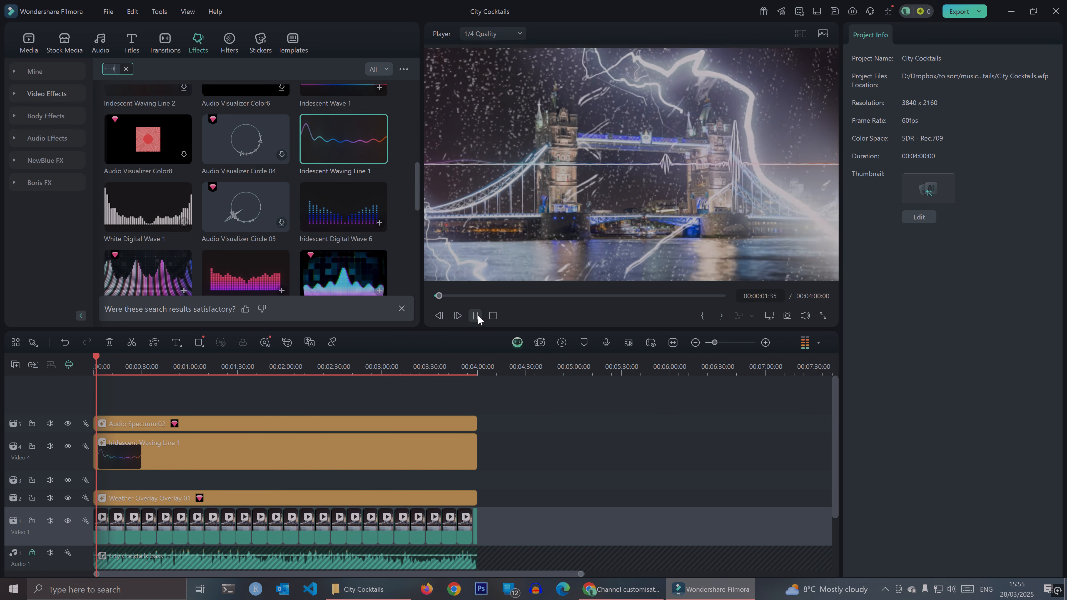
{"action": "left_click", "coordinate": [476, 315]}
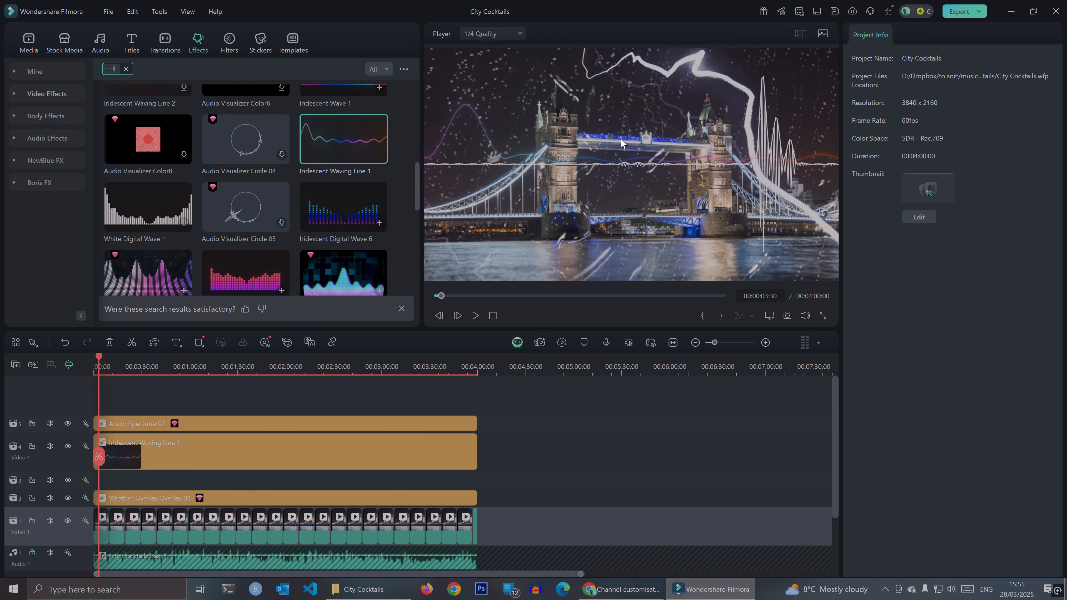
- Check the existing files in the City Cocktails folder and export the project locally as an MP4 titled City Cocktails V2
{"action": "key", "text": "ctrl+e"}
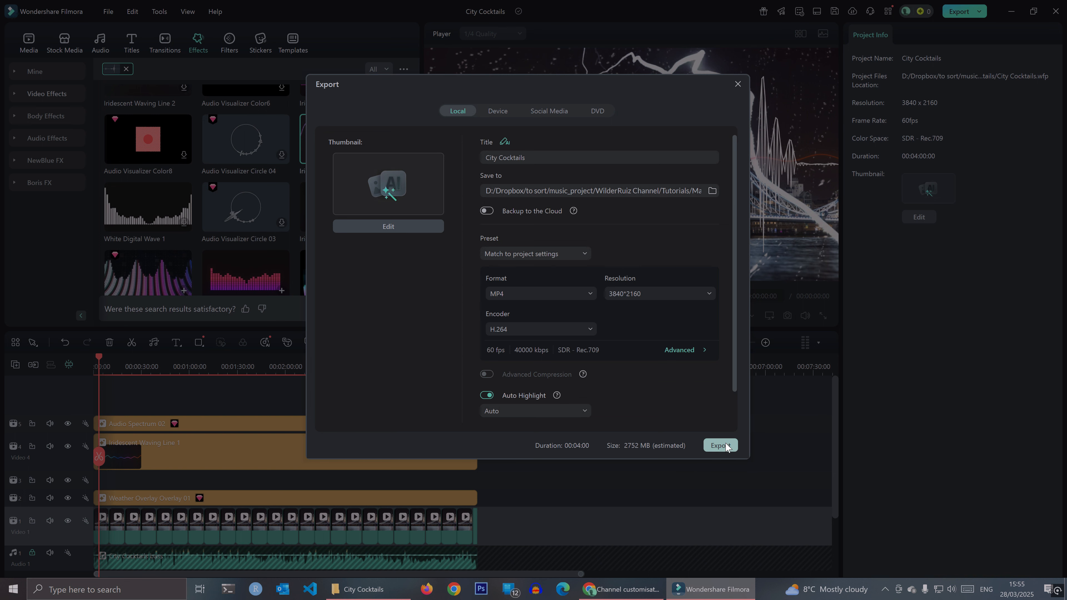
{"action": "left_click", "coordinate": [380, 591]}
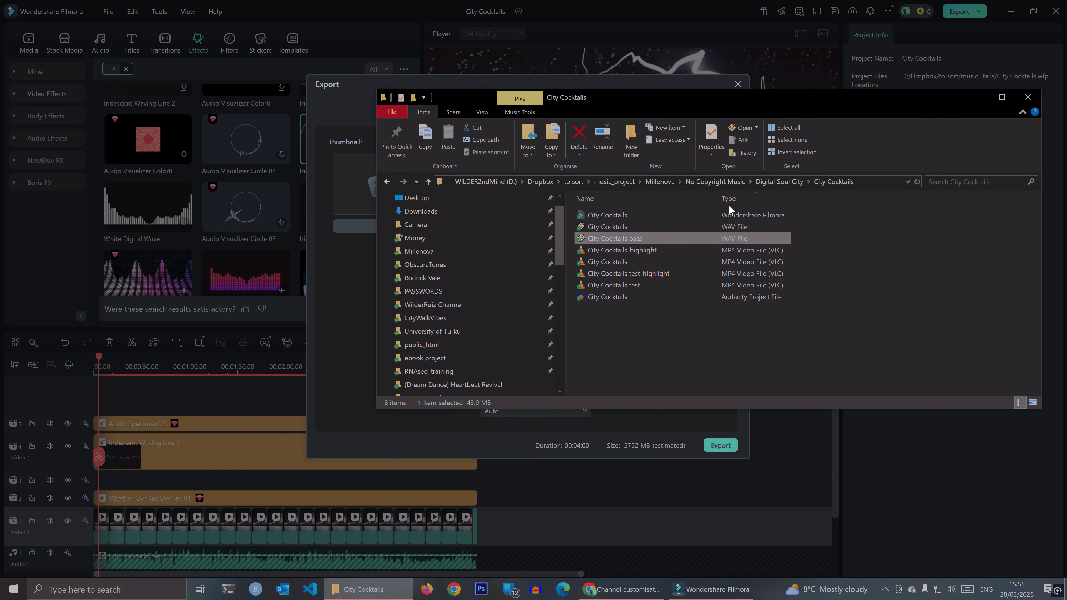
{"action": "left_click", "coordinate": [488, 444]}
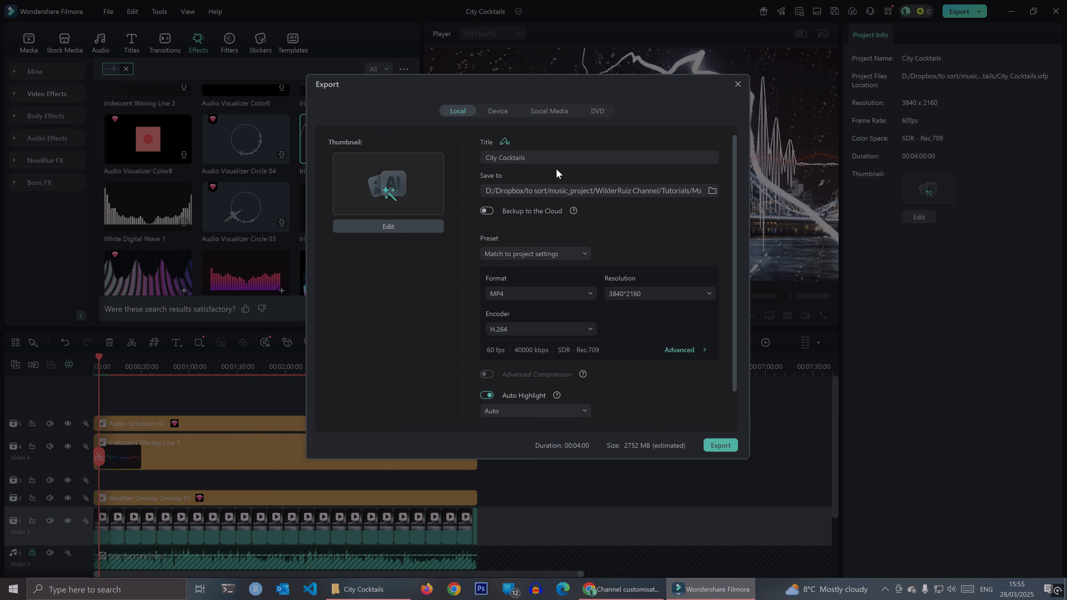
{"action": "left_click", "coordinate": [559, 159]}
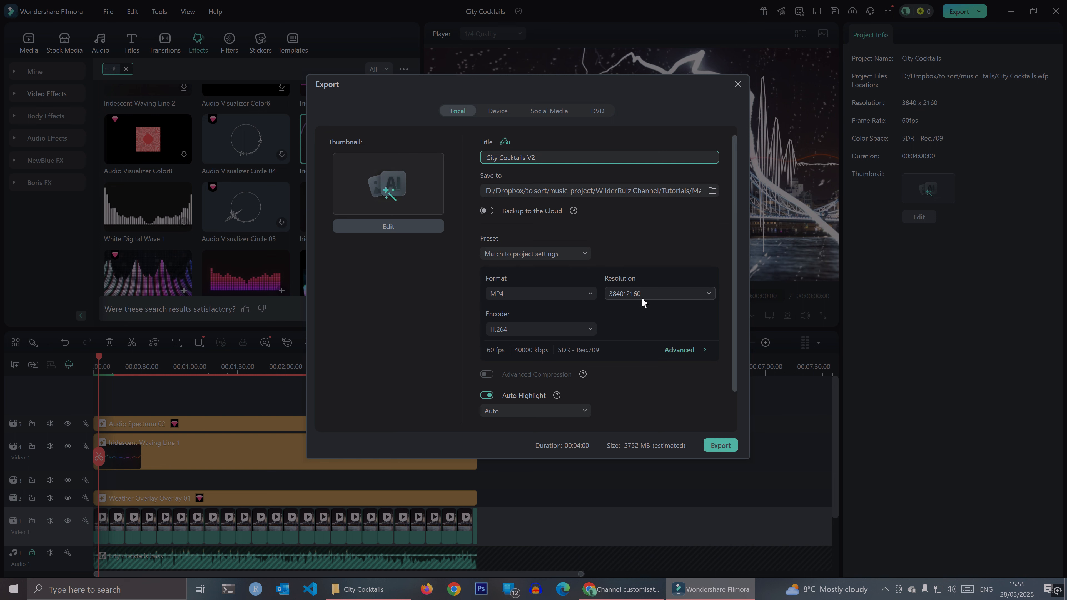
{"action": "left_click", "coordinate": [720, 445]}
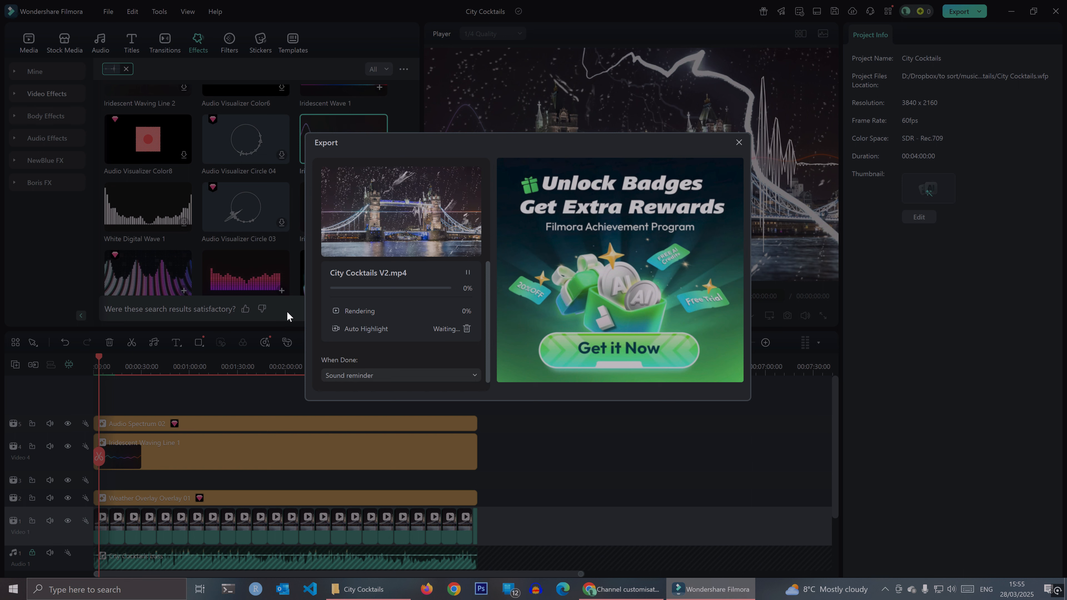
- Sort the City Cocktails folder by file type, play the finished City Cocktails MP4 in VLC, and leave full-screen playback
{"action": "left_click", "coordinate": [363, 589]}
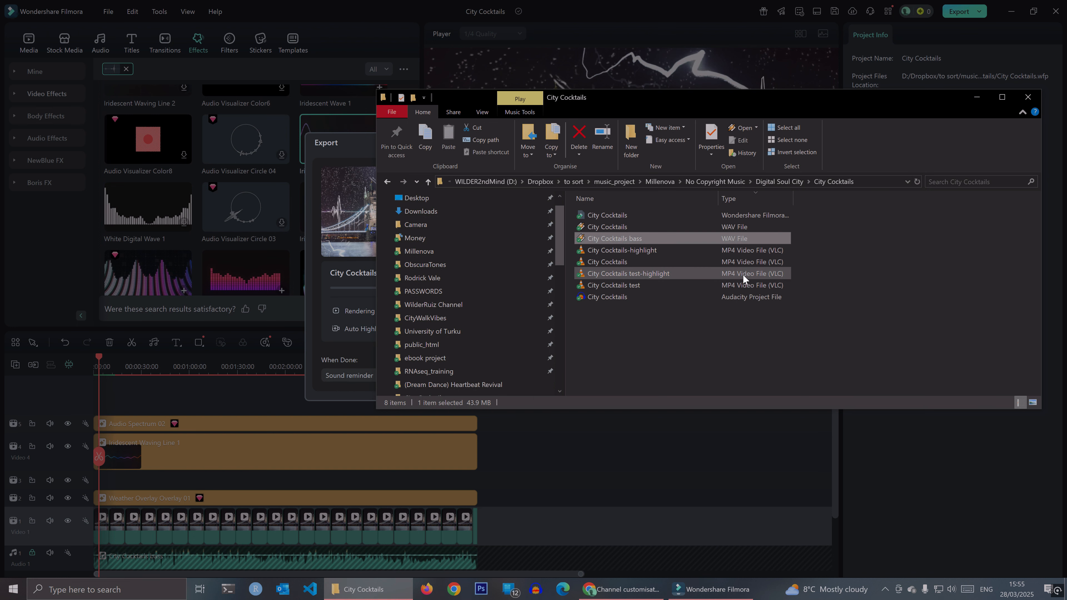
{"action": "left_click", "coordinate": [760, 194]}
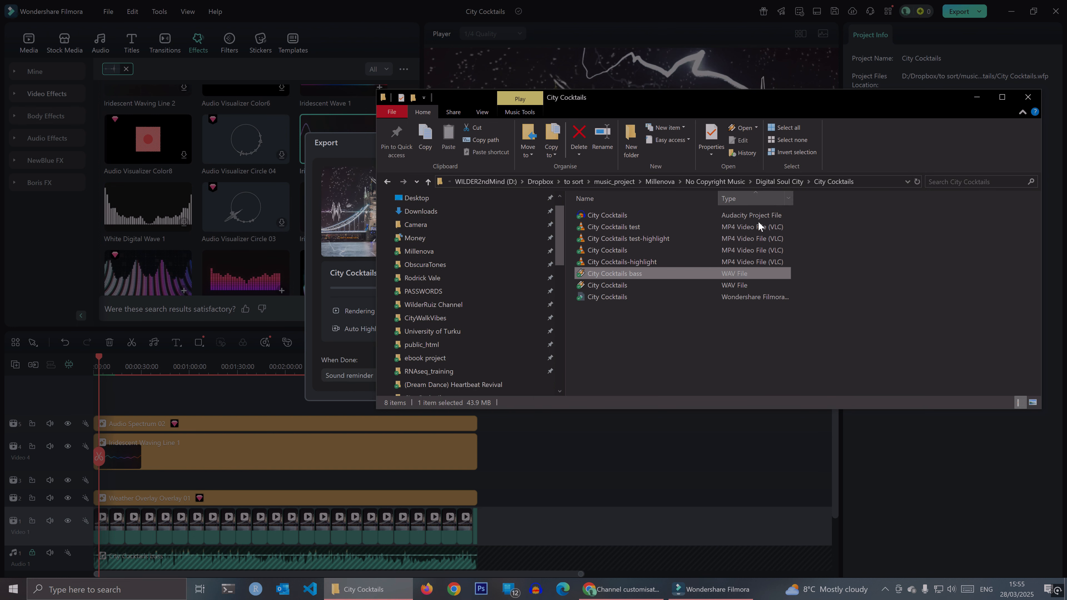
{"action": "left_click_drag", "start_coordinate": [792, 200], "coordinate": [809, 201]}
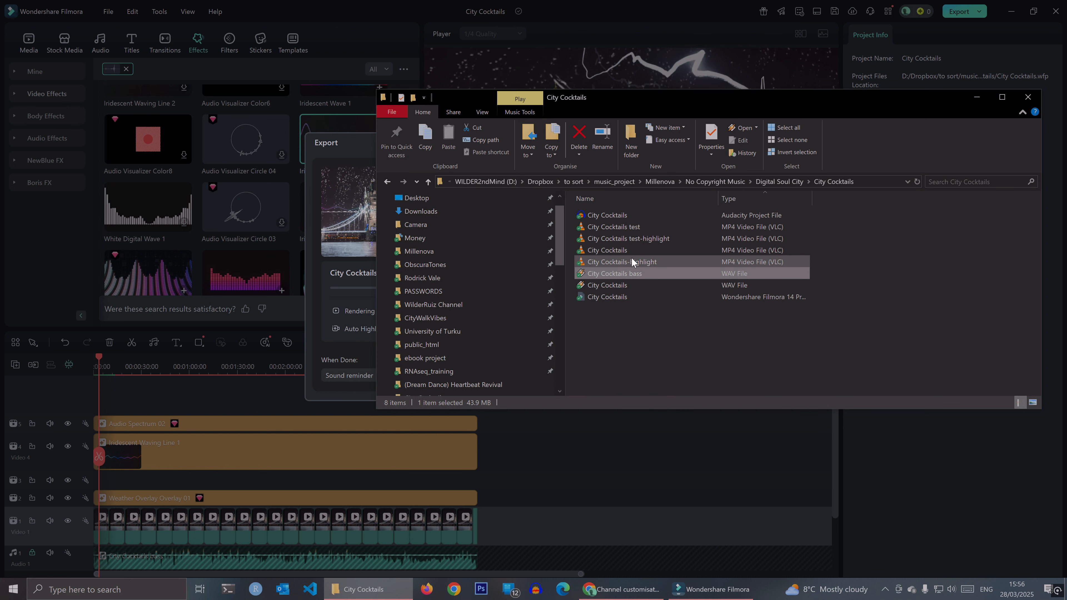
{"action": "left_click", "coordinate": [654, 246]}
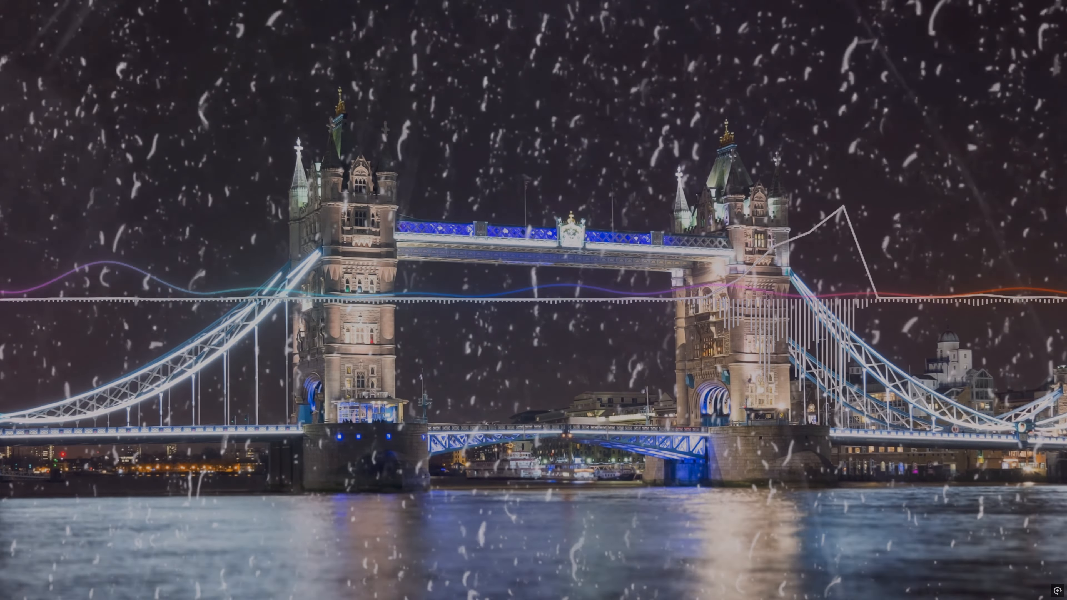
{"action": "key", "text": "Escape"}
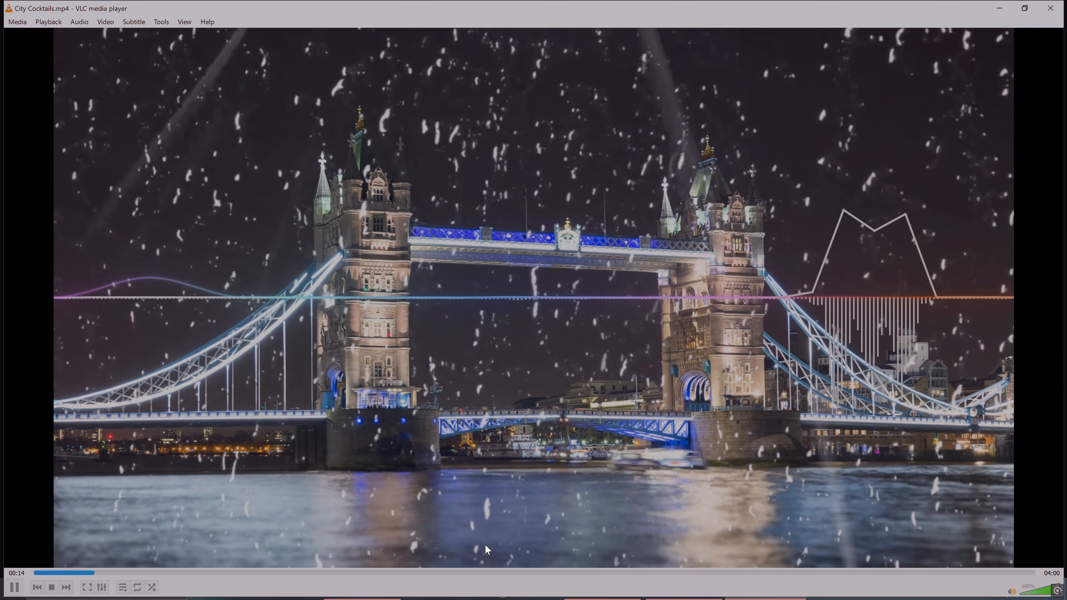